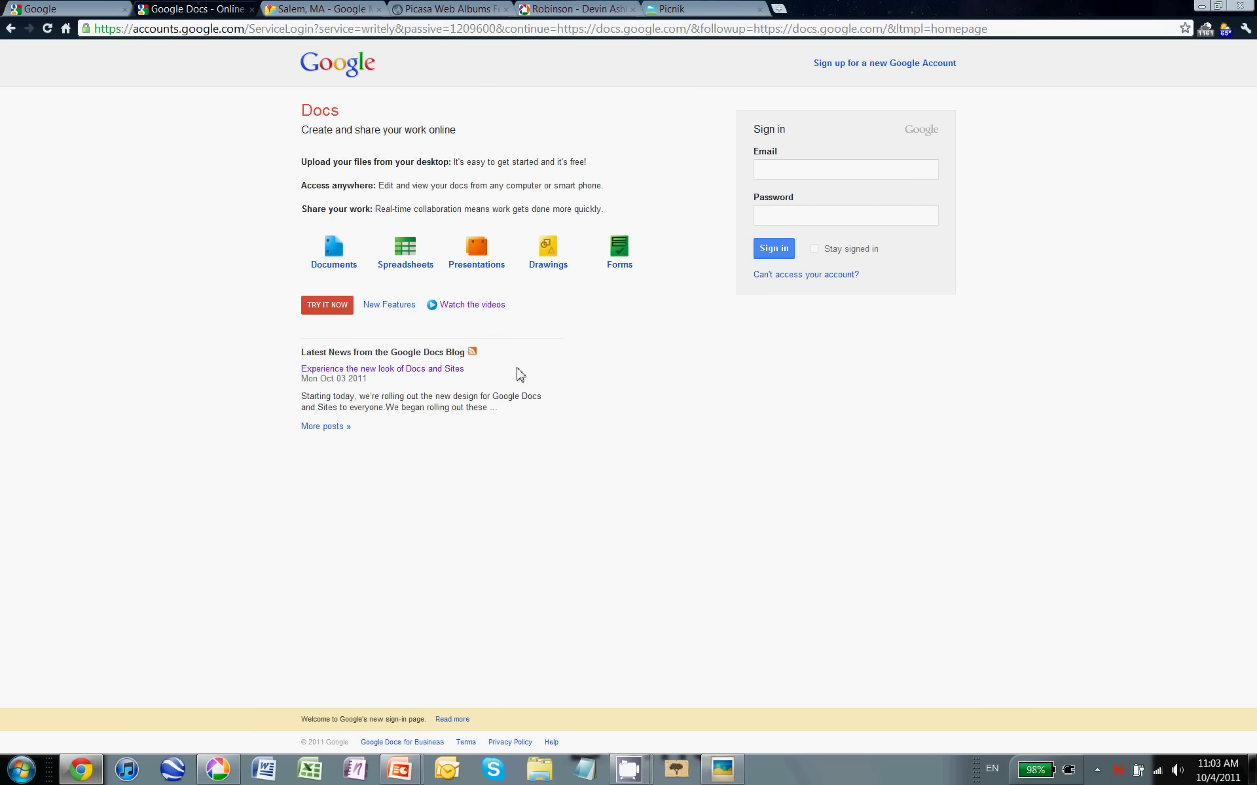
Sign in to Google Docs with the account email and password.
left_click(794, 170)
key("ctrl+v")
key("Tab")
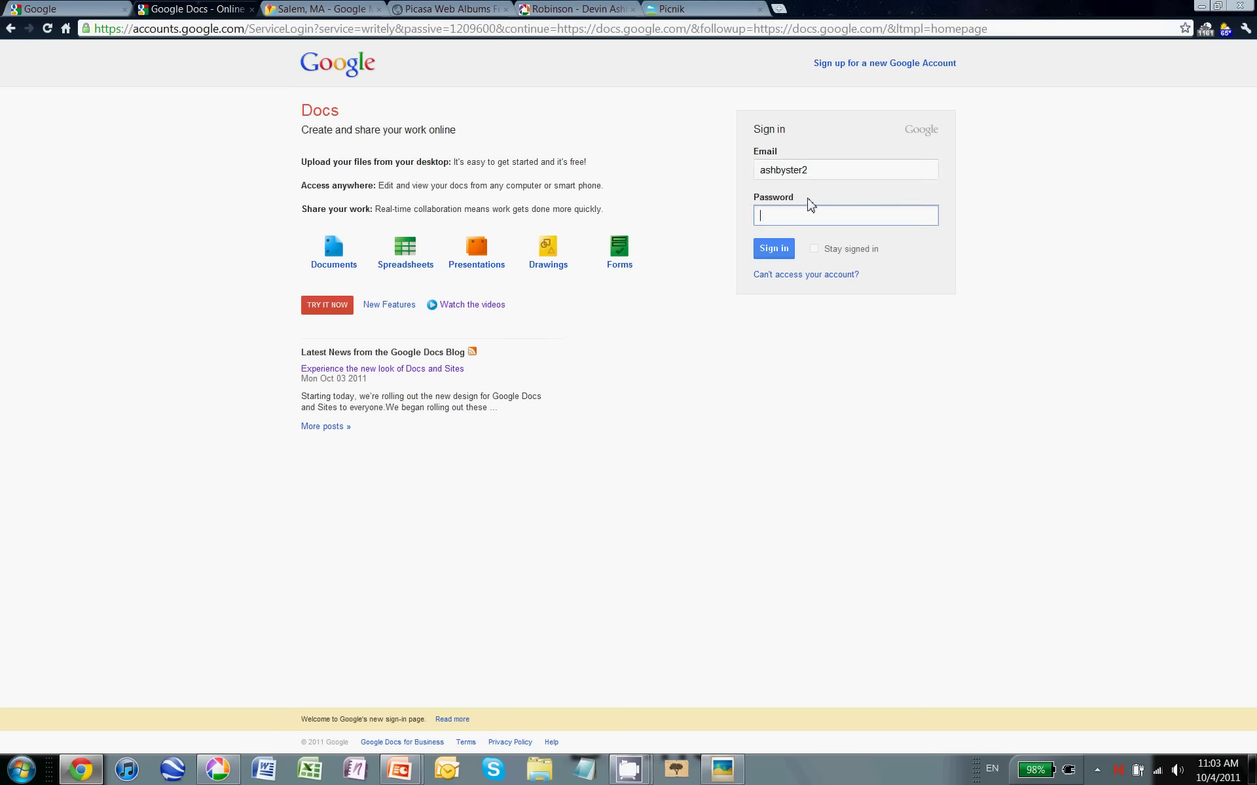
type("•••••••••")
key("Return")
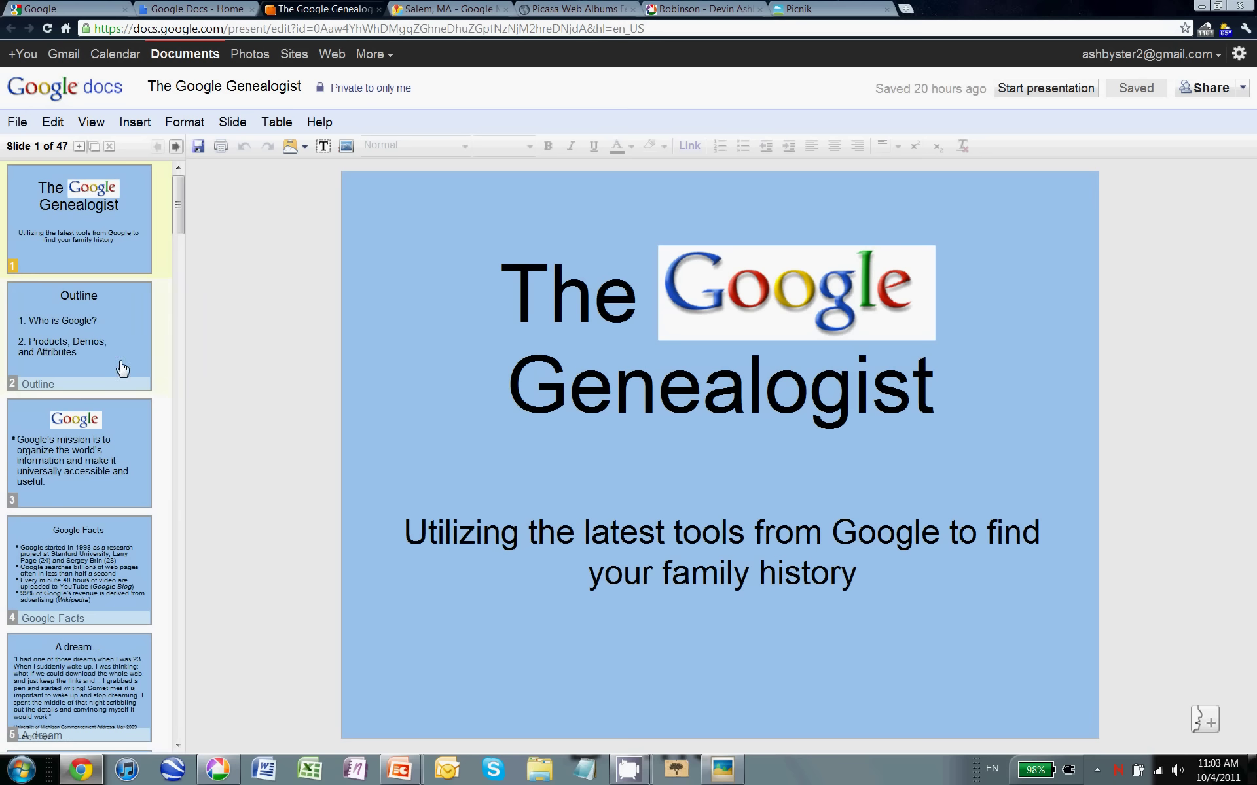
Page from the Outline slide to the Google Facts slide, then return to the Docs home list.
left_click(121, 366)
key("Down")
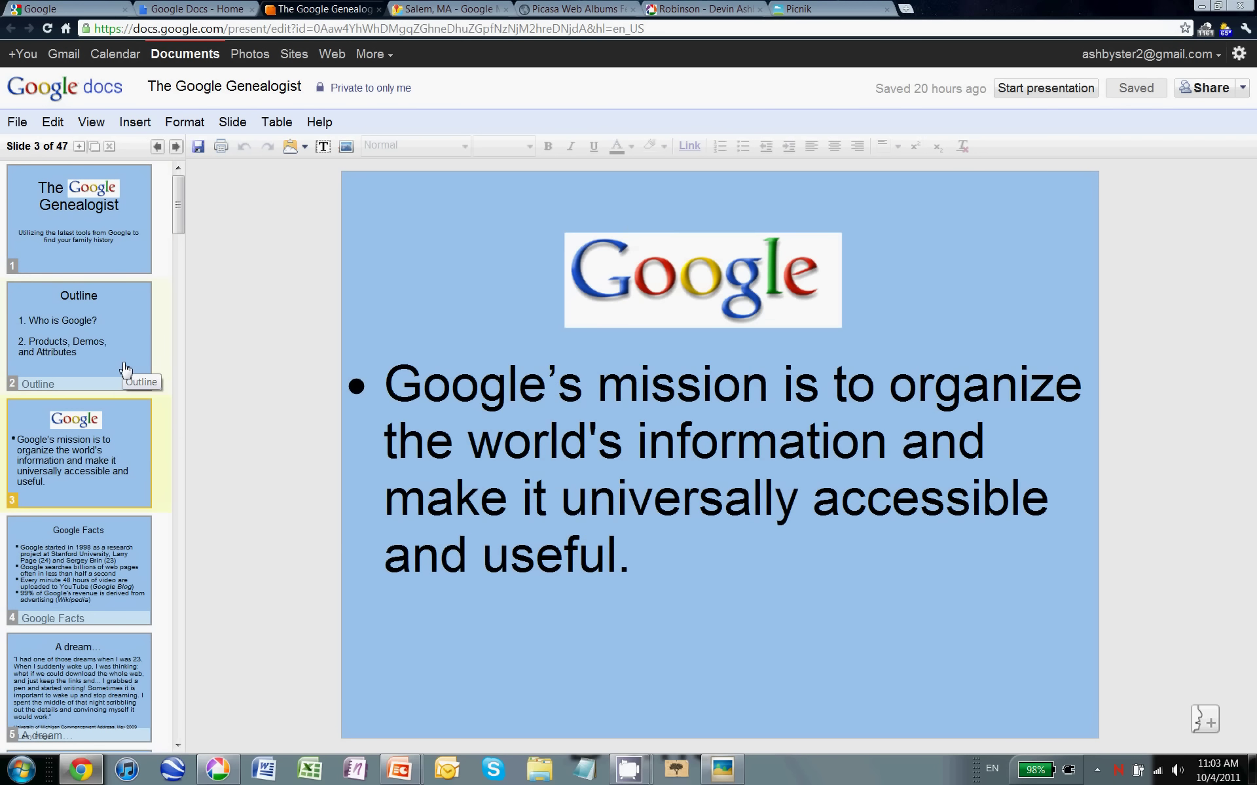
key("Down")
left_click(193, 8)
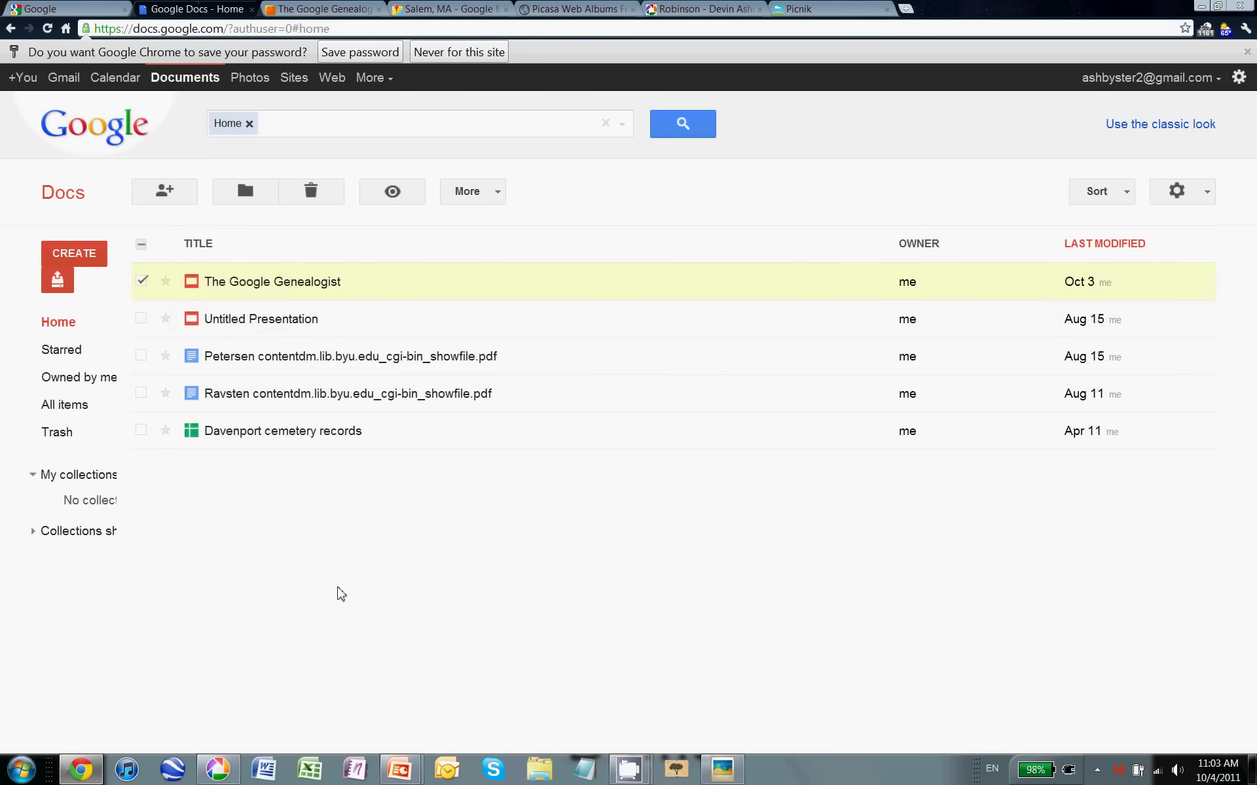
Create a new form, keep the first question as Text type, and select the form title.
left_click(78, 255)
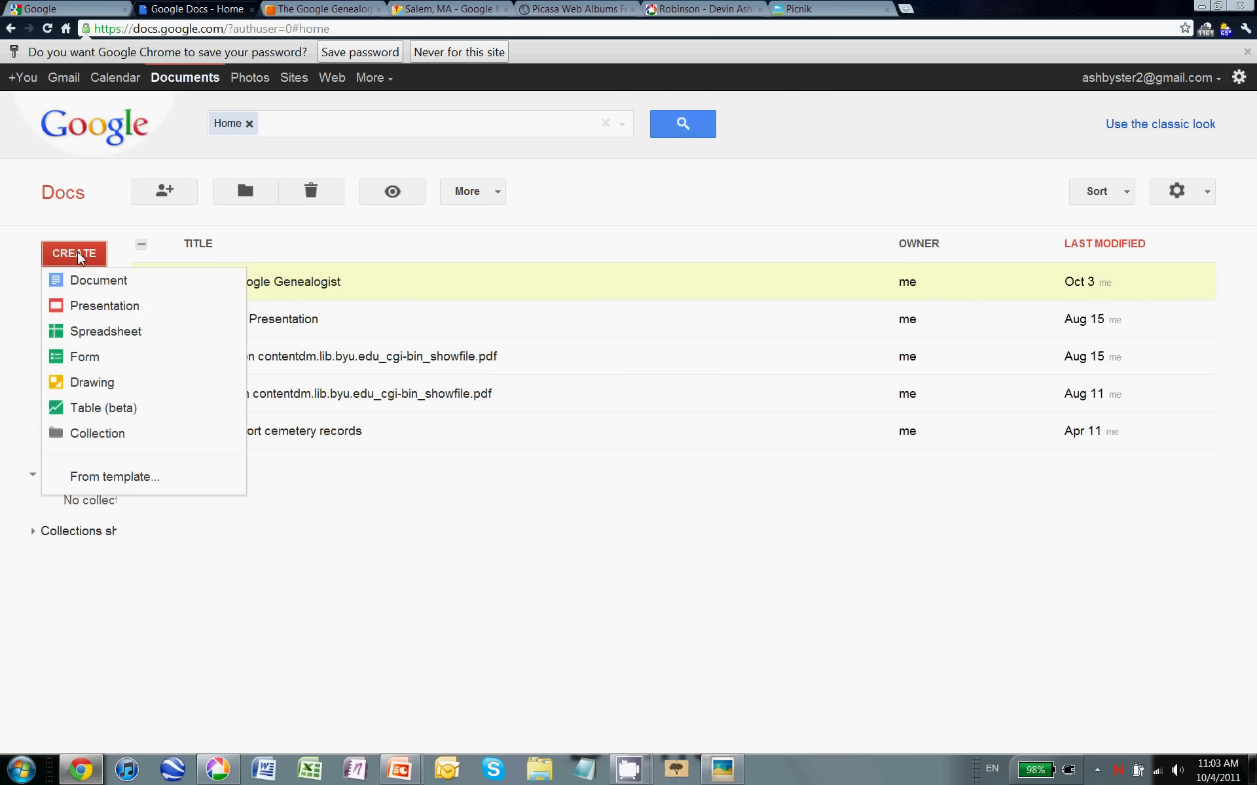
left_click(95, 359)
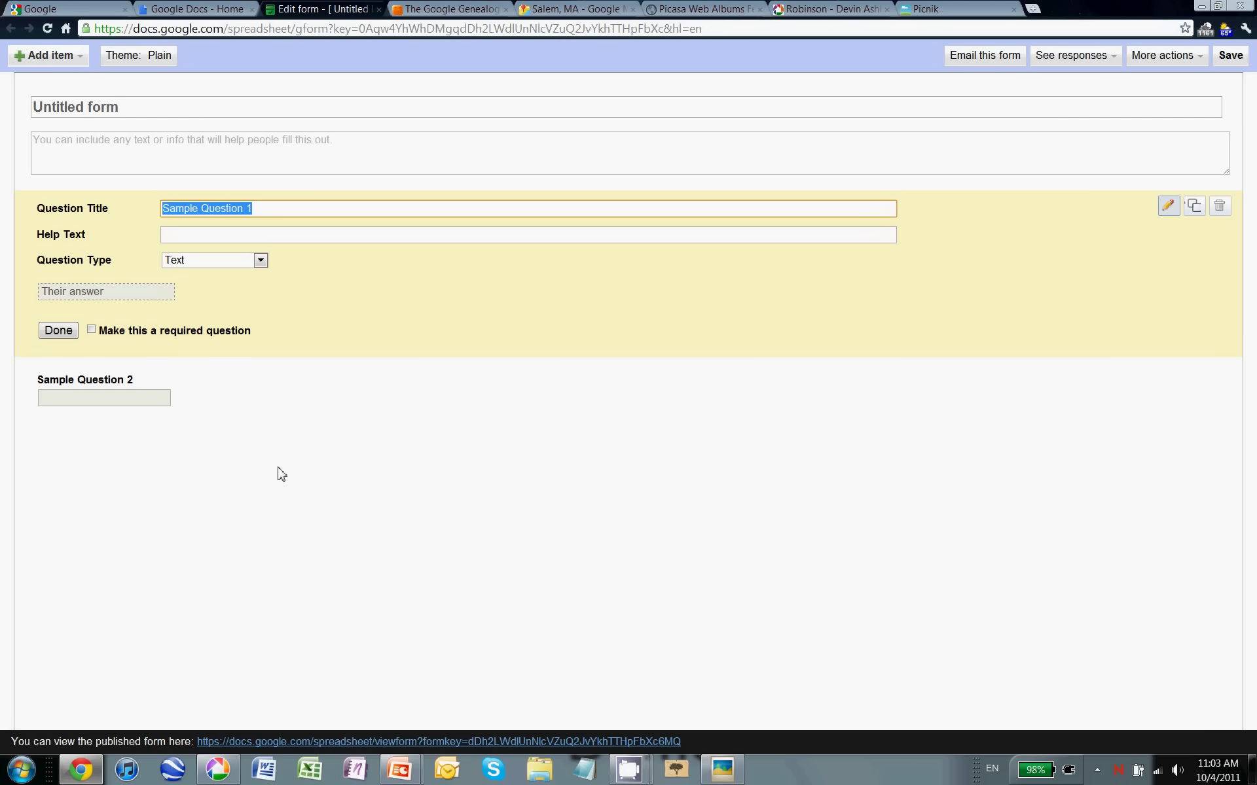
left_click(282, 231)
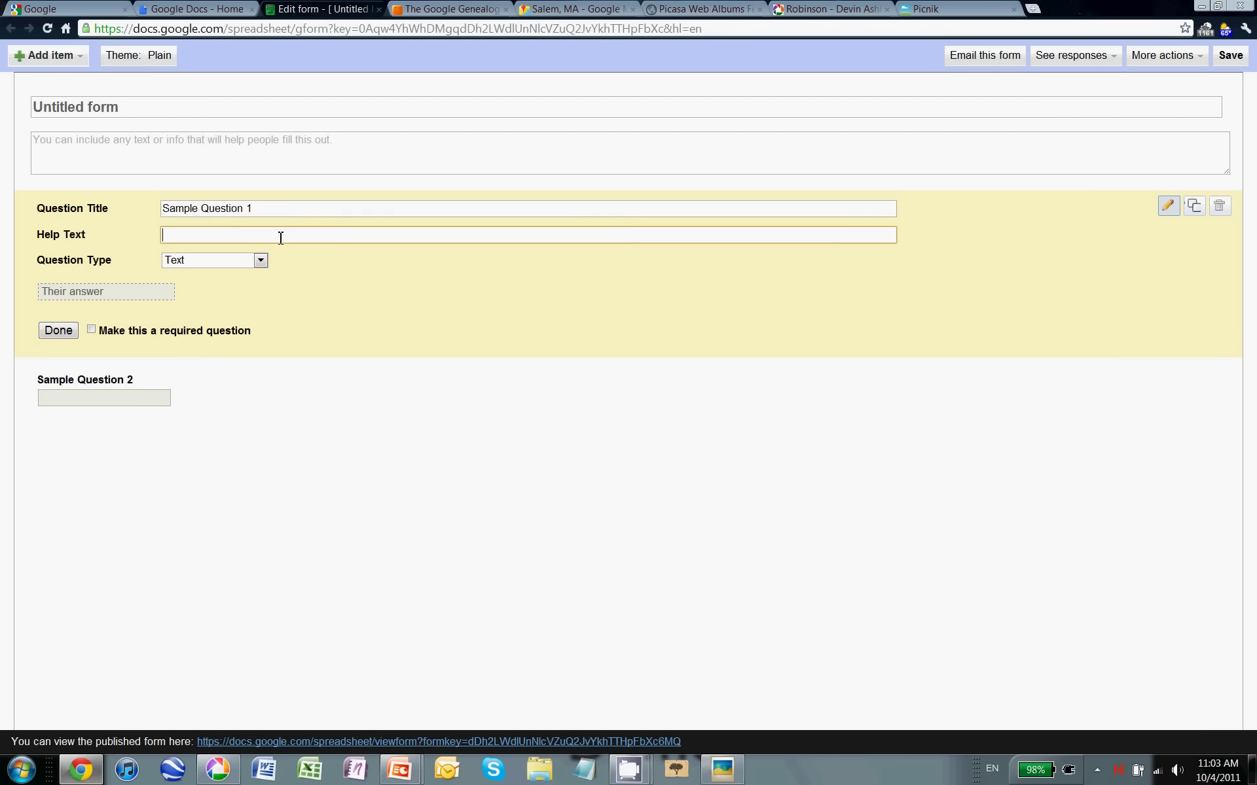
left_click(263, 260)
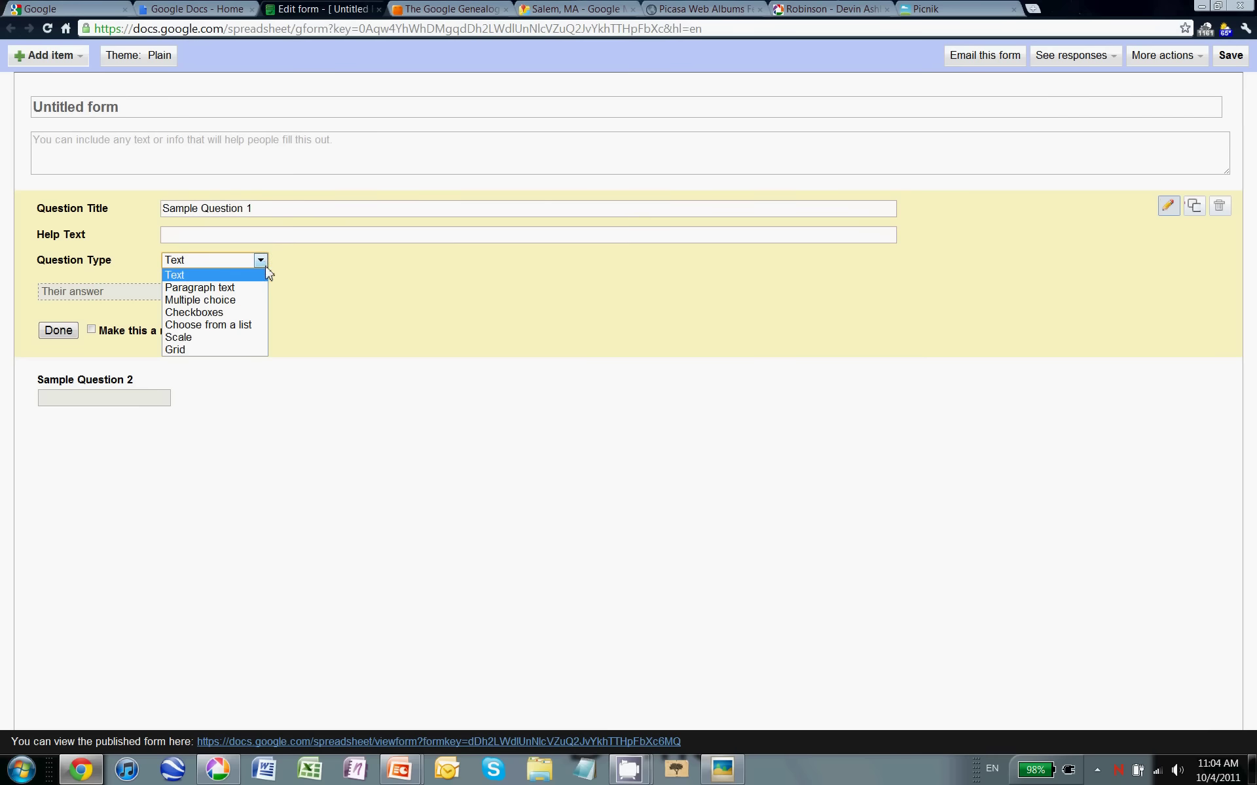
left_click(283, 283)
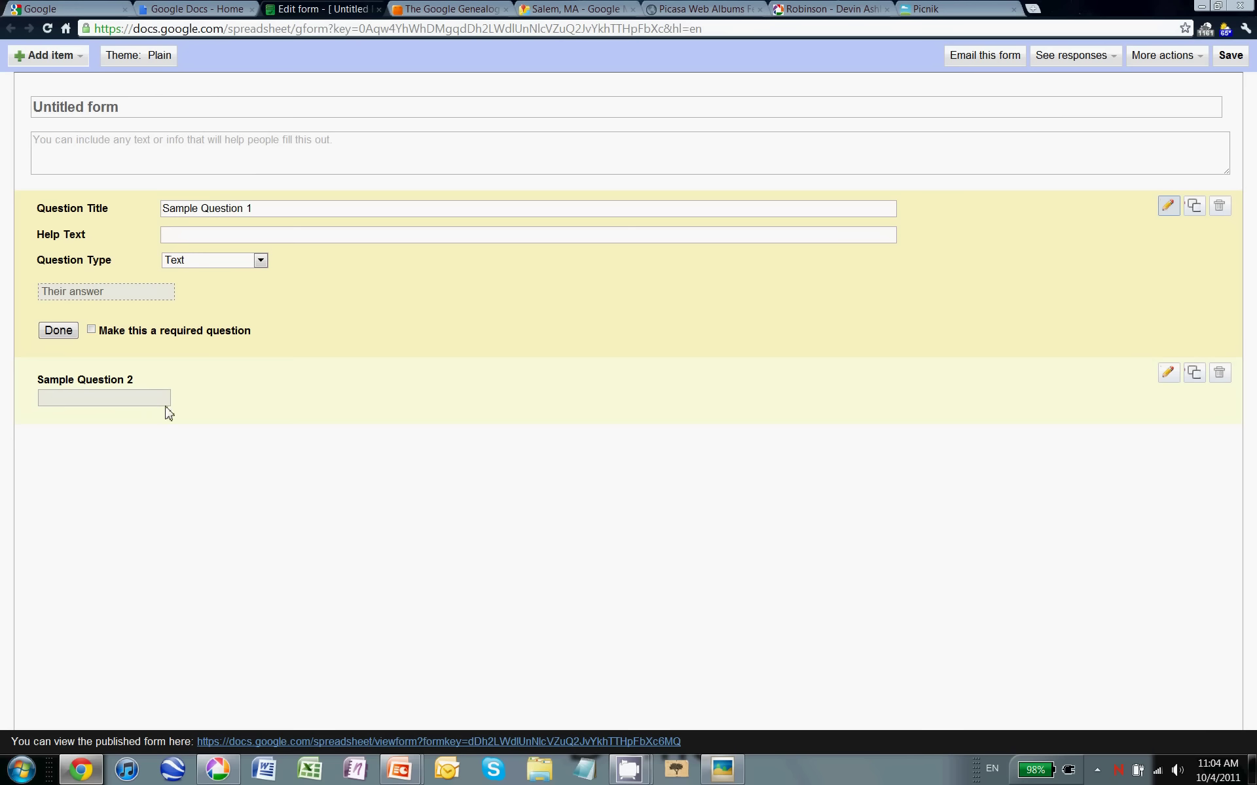
left_click(137, 106)
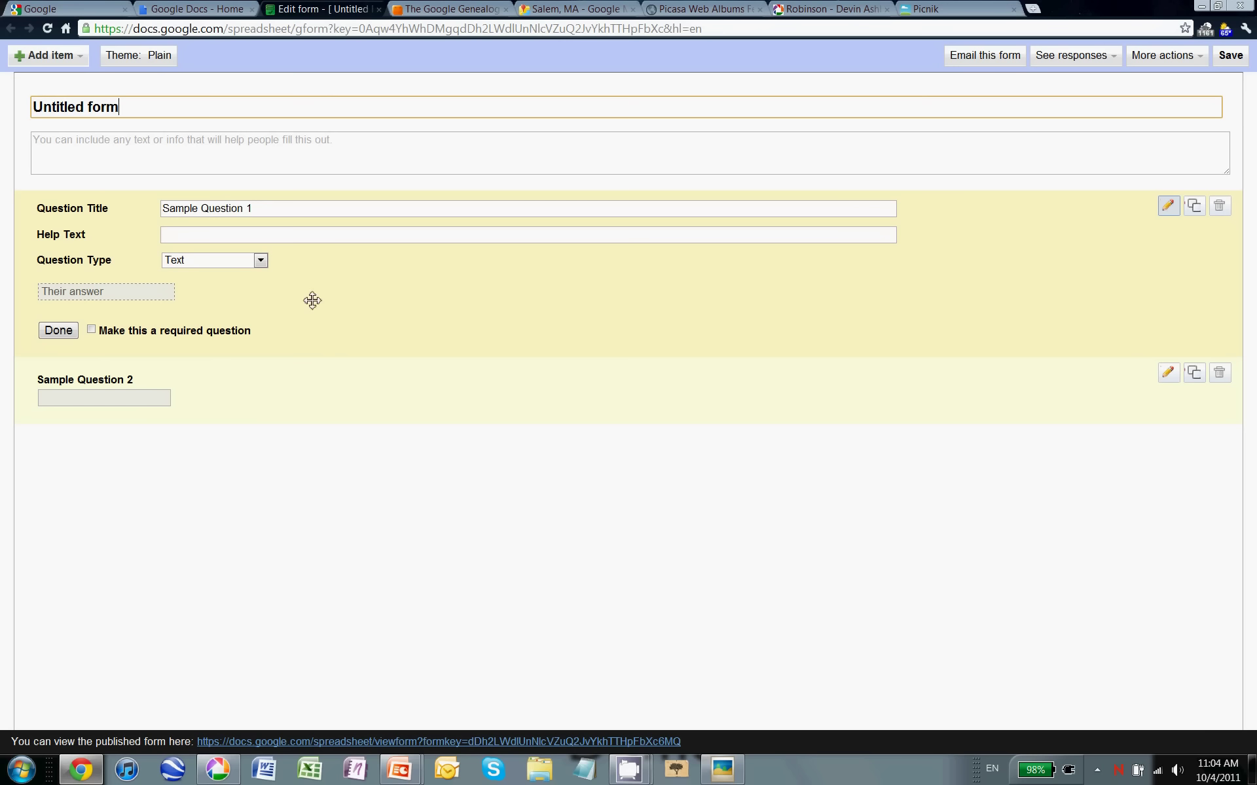
left_click(198, 7)
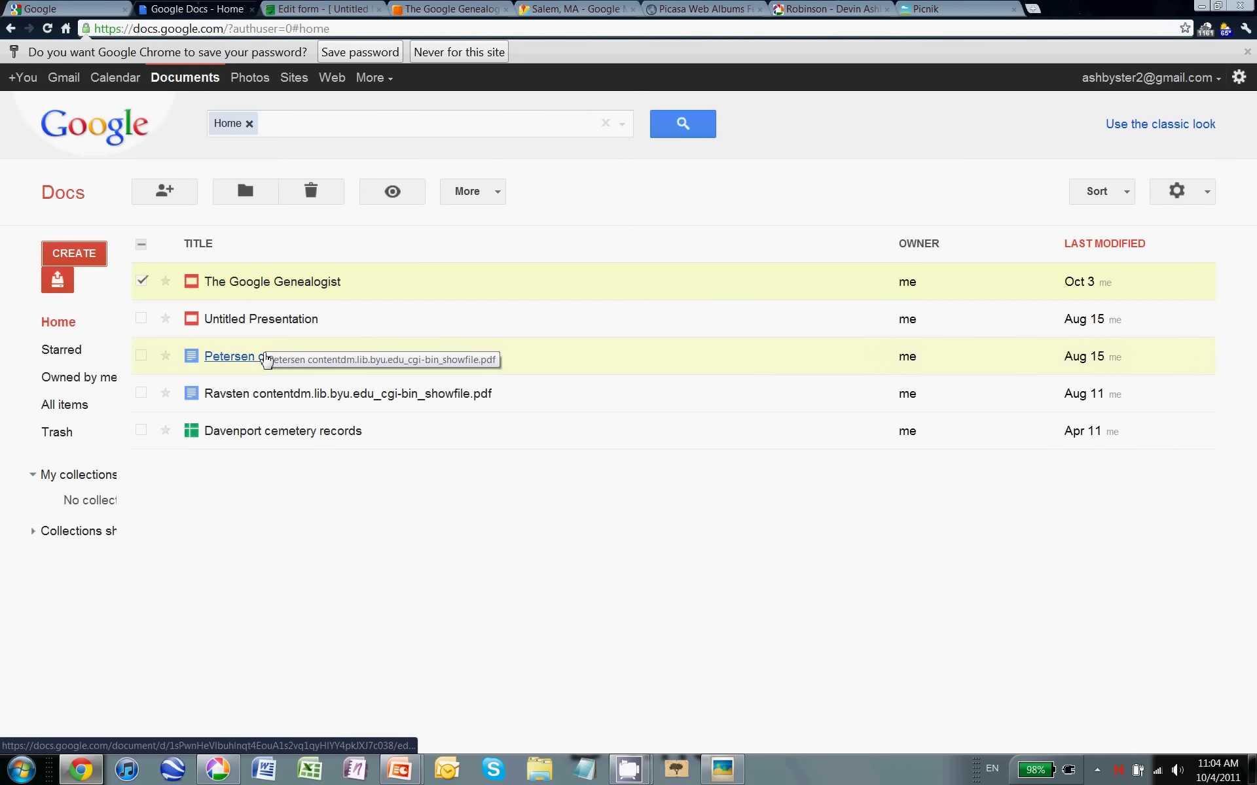
left_click(265, 360)
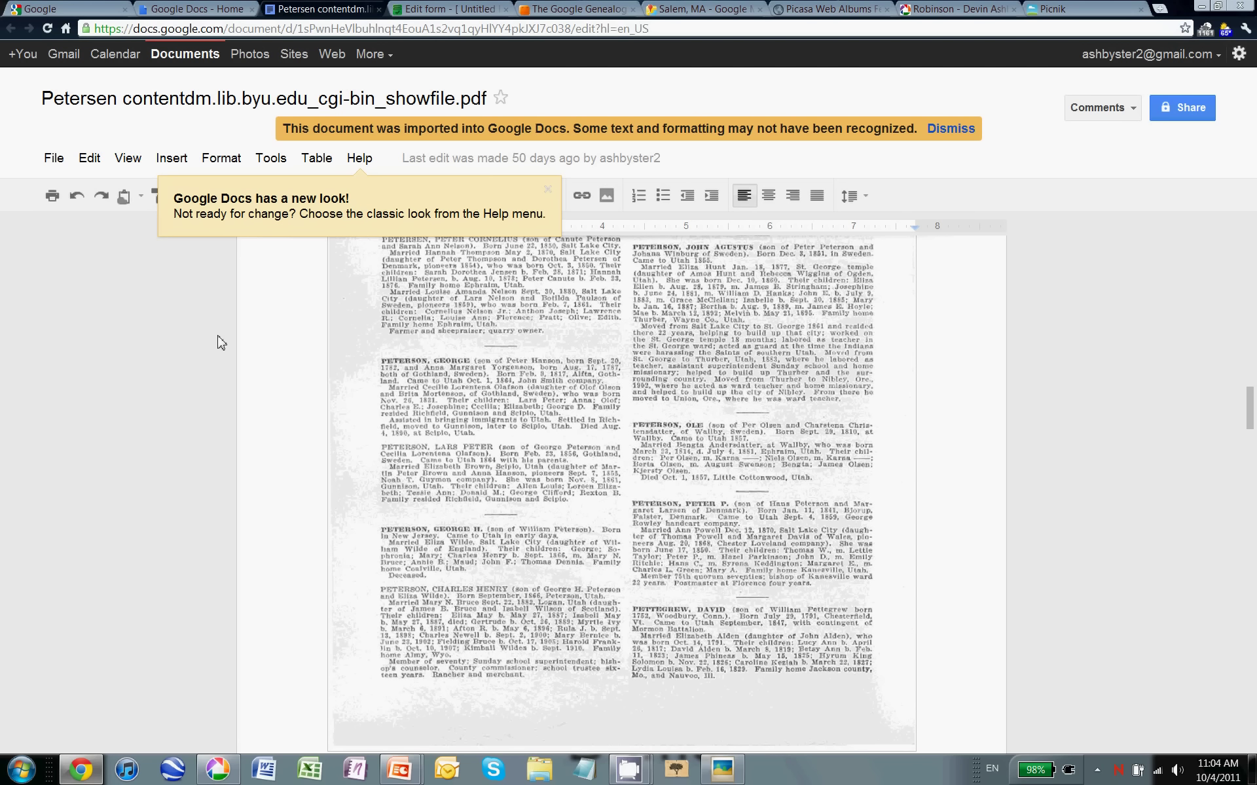
scroll(221, 343, "down", 5)
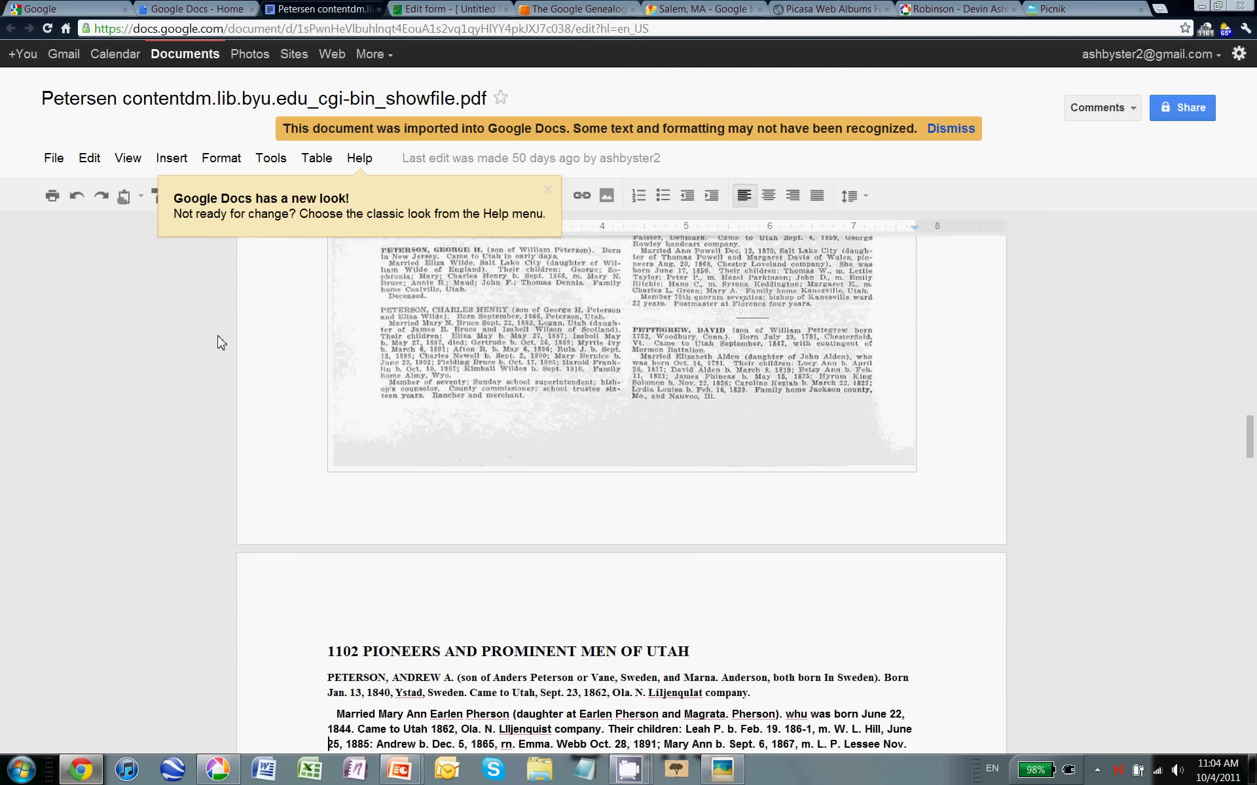
scroll(221, 343, "down", 1)
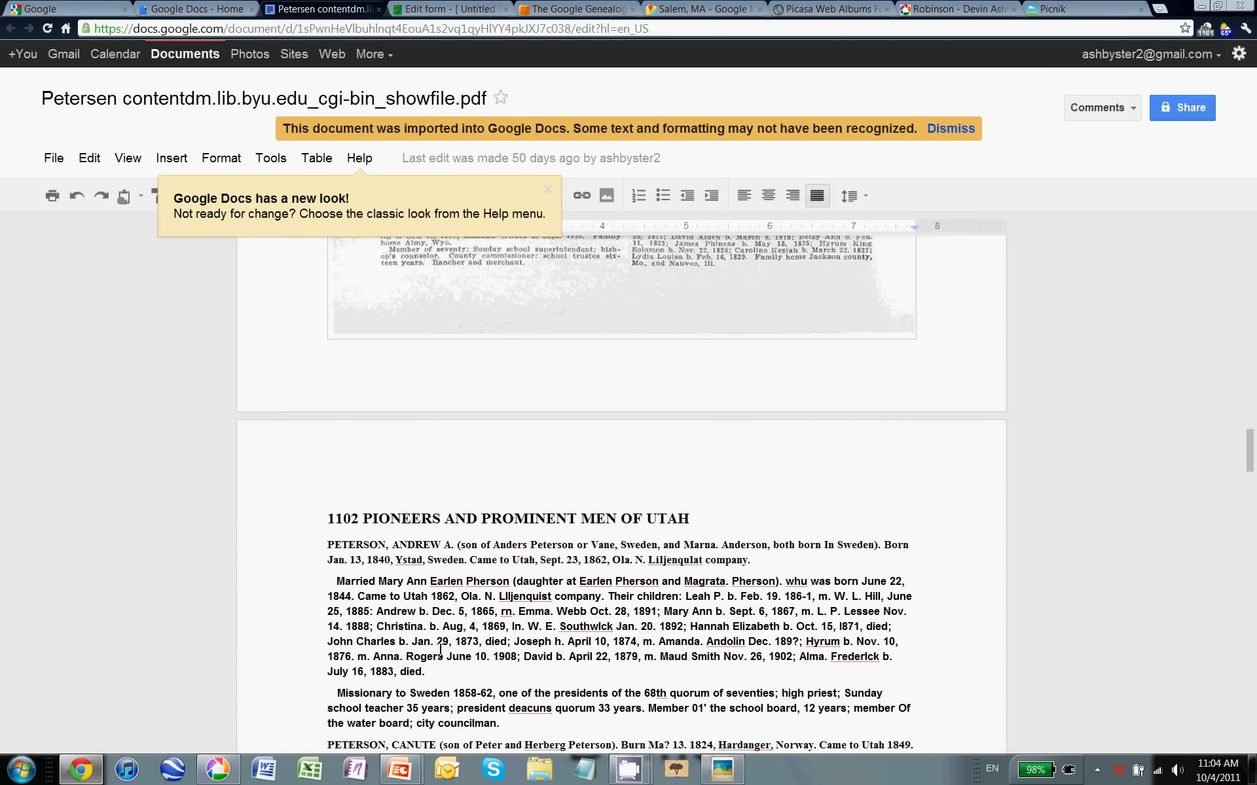
left_click(449, 673)
left_click_drag(448, 672, 328, 554)
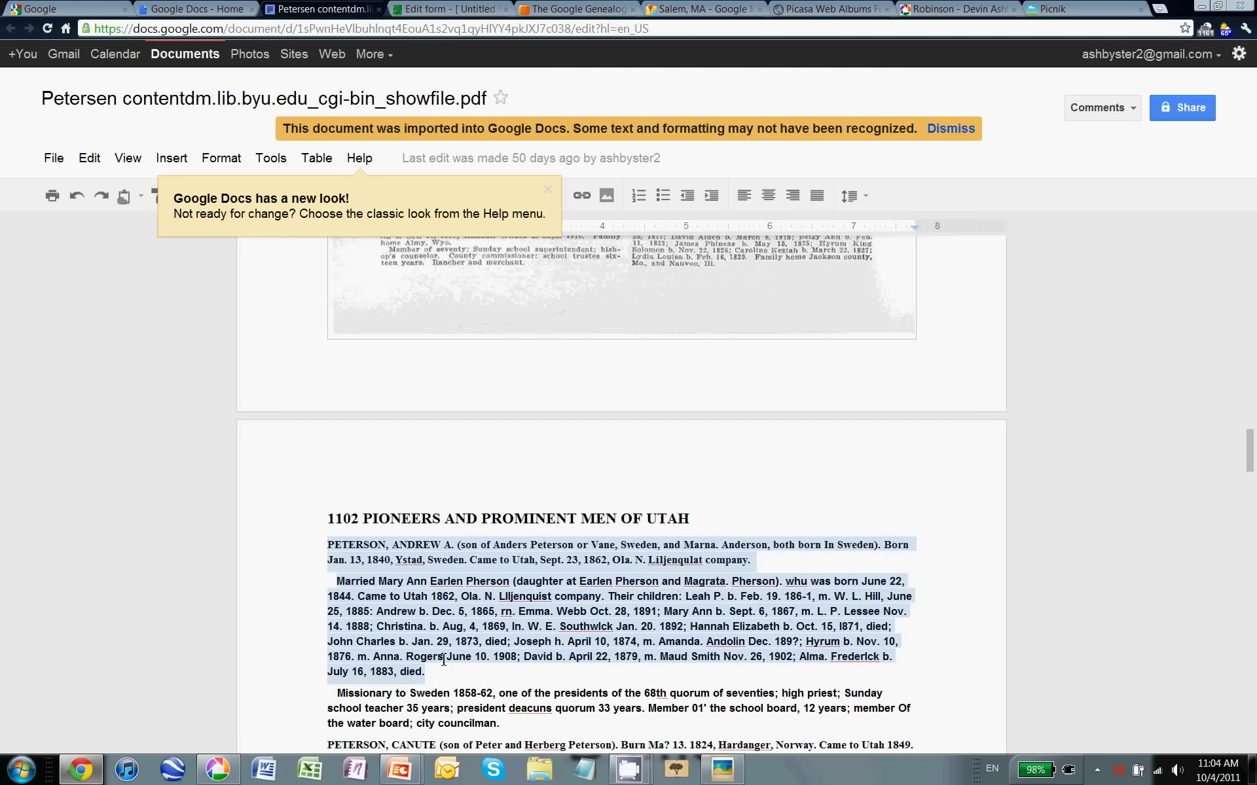
left_click(529, 627)
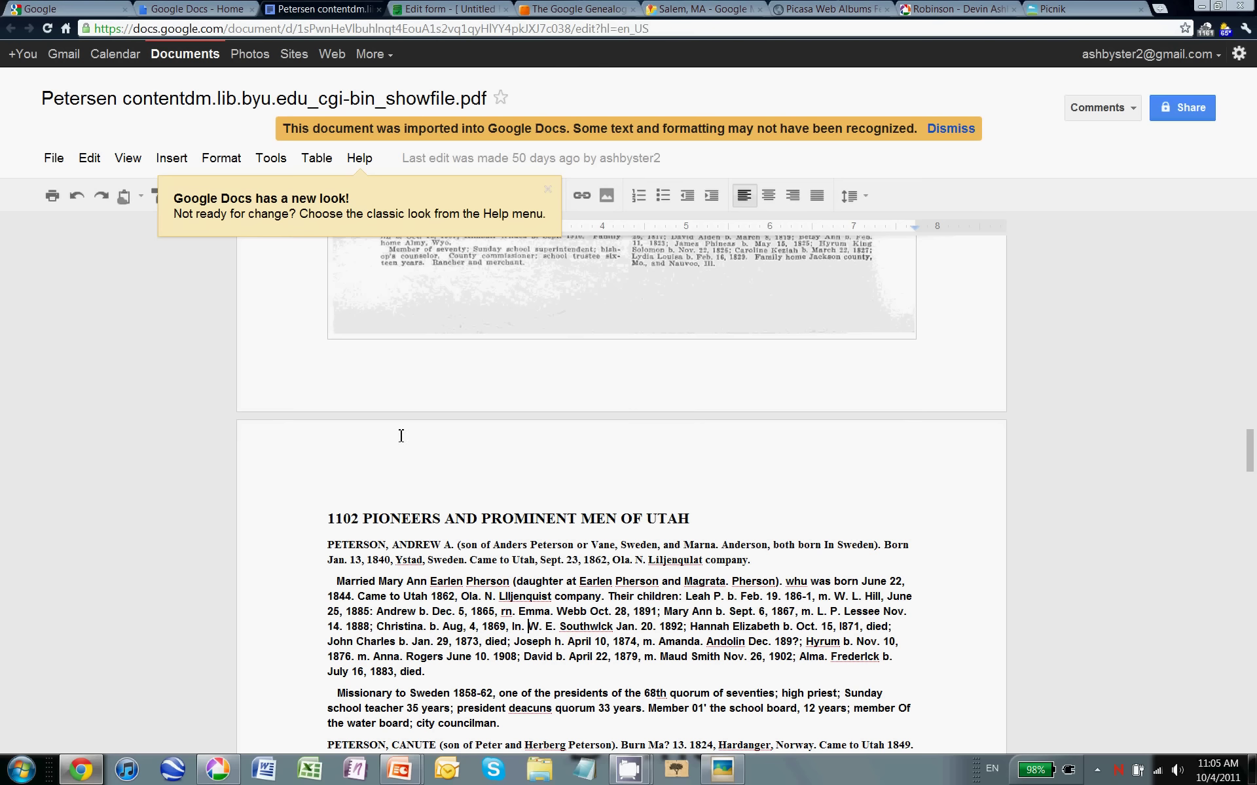
left_click(186, 8)
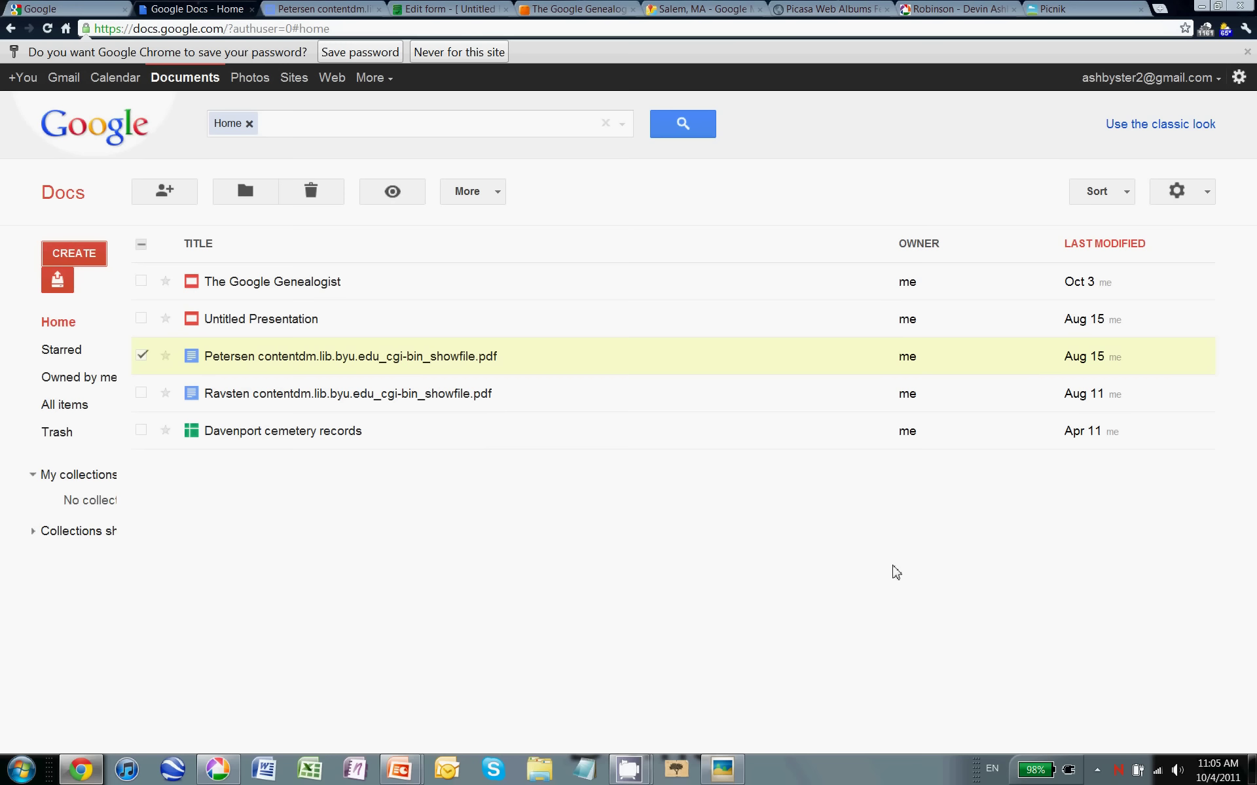
Switch windows with Alt+Tab to reach the PowerPoint slideshow.
key("alt+Tab")
key("alt+Tab")
key("alt+Tab")
key("alt+Tab")
key("alt+Tab")
key("alt+Tab")
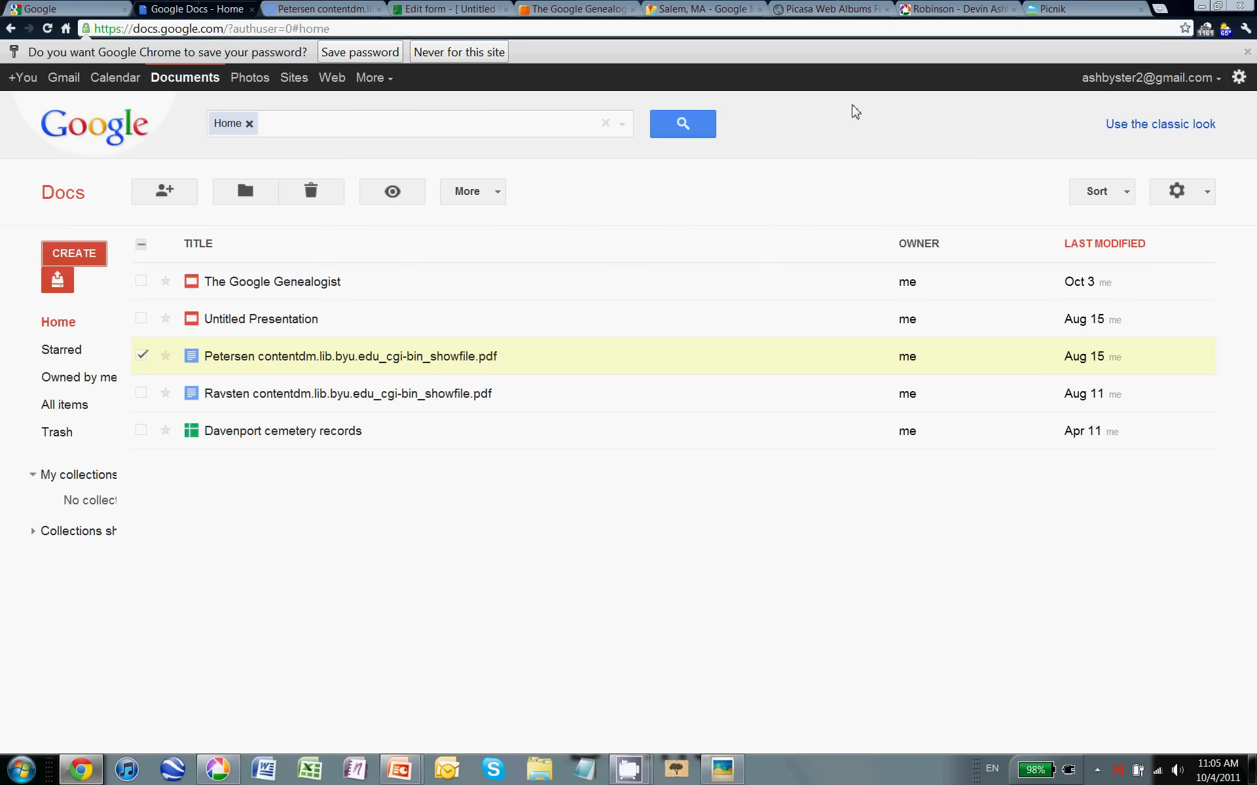
Switch to the Salem, MA map and request directions there.
left_click(739, 10)
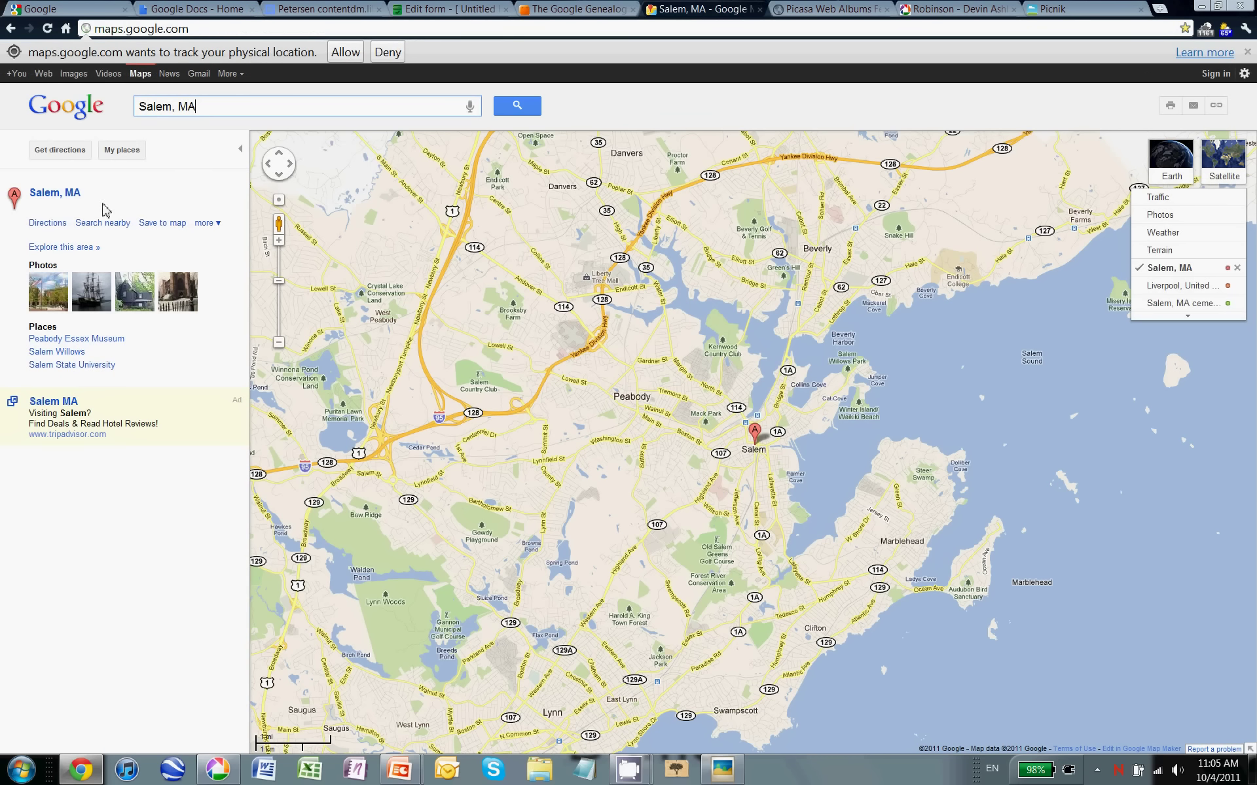
left_click(48, 224)
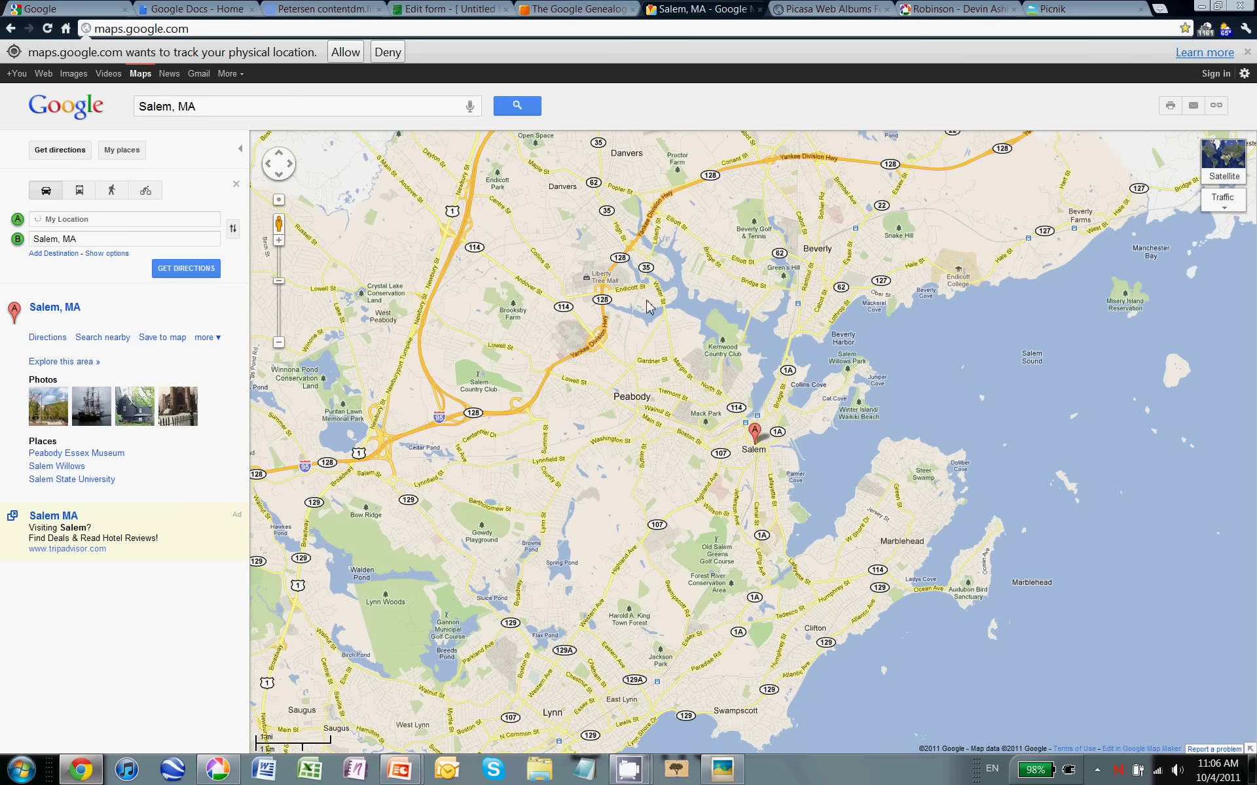
Search for cemeteries around Salem, MA and zoom in on the downtown pins.
left_click(226, 106)
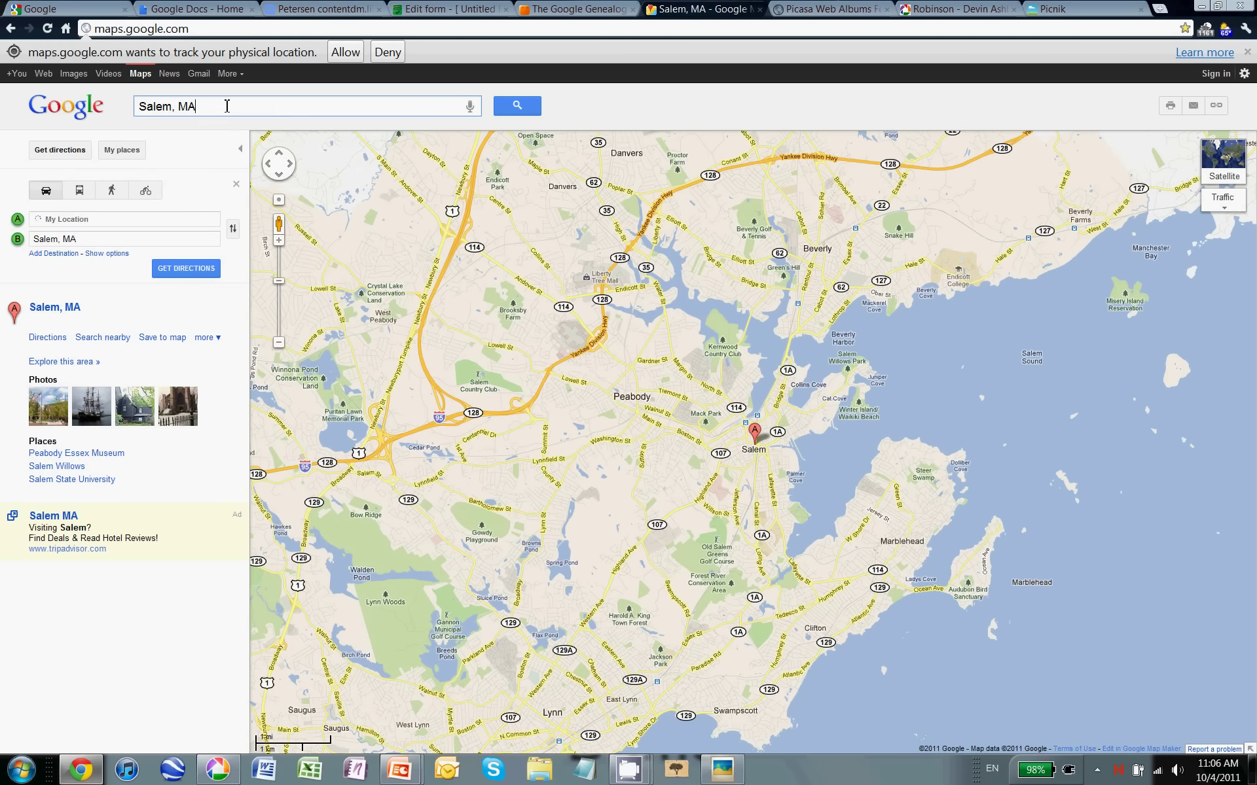
type("cemeteries")
key("Return")
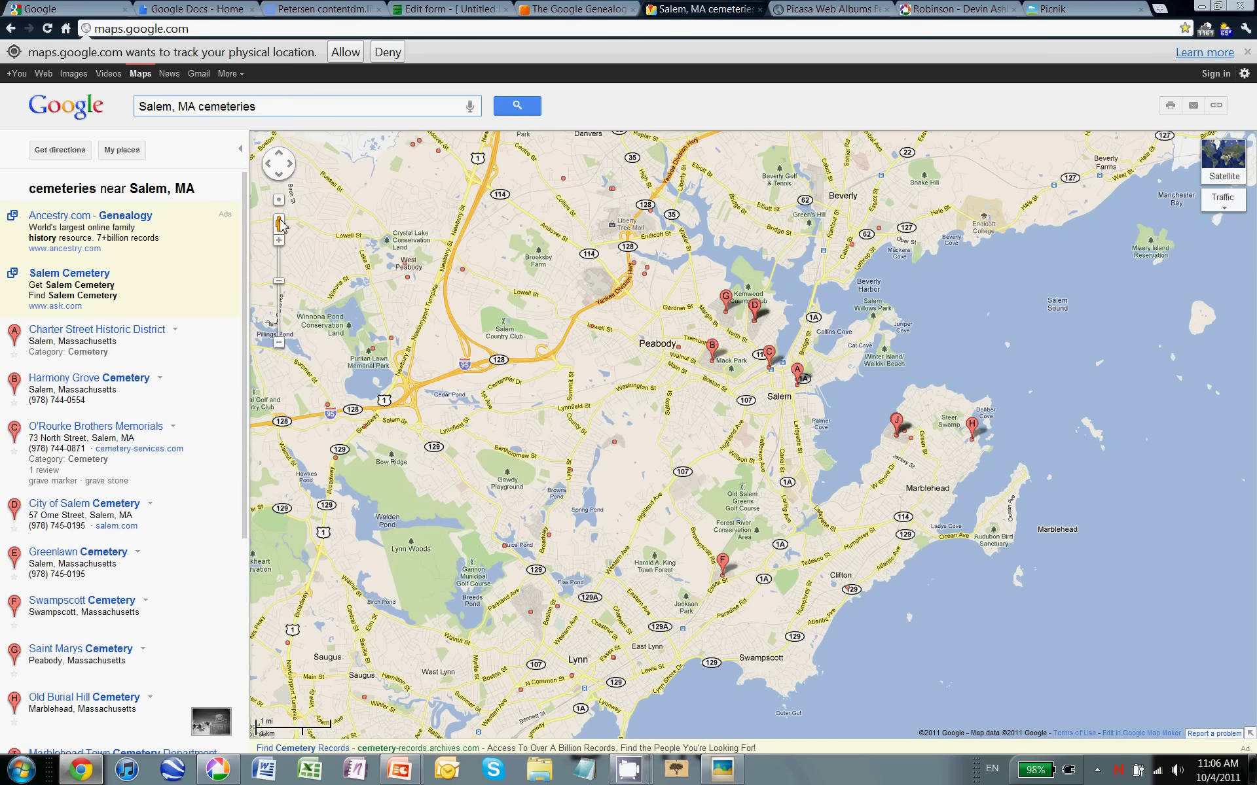
left_click(279, 240)
left_click_drag(514, 353, 407, 452)
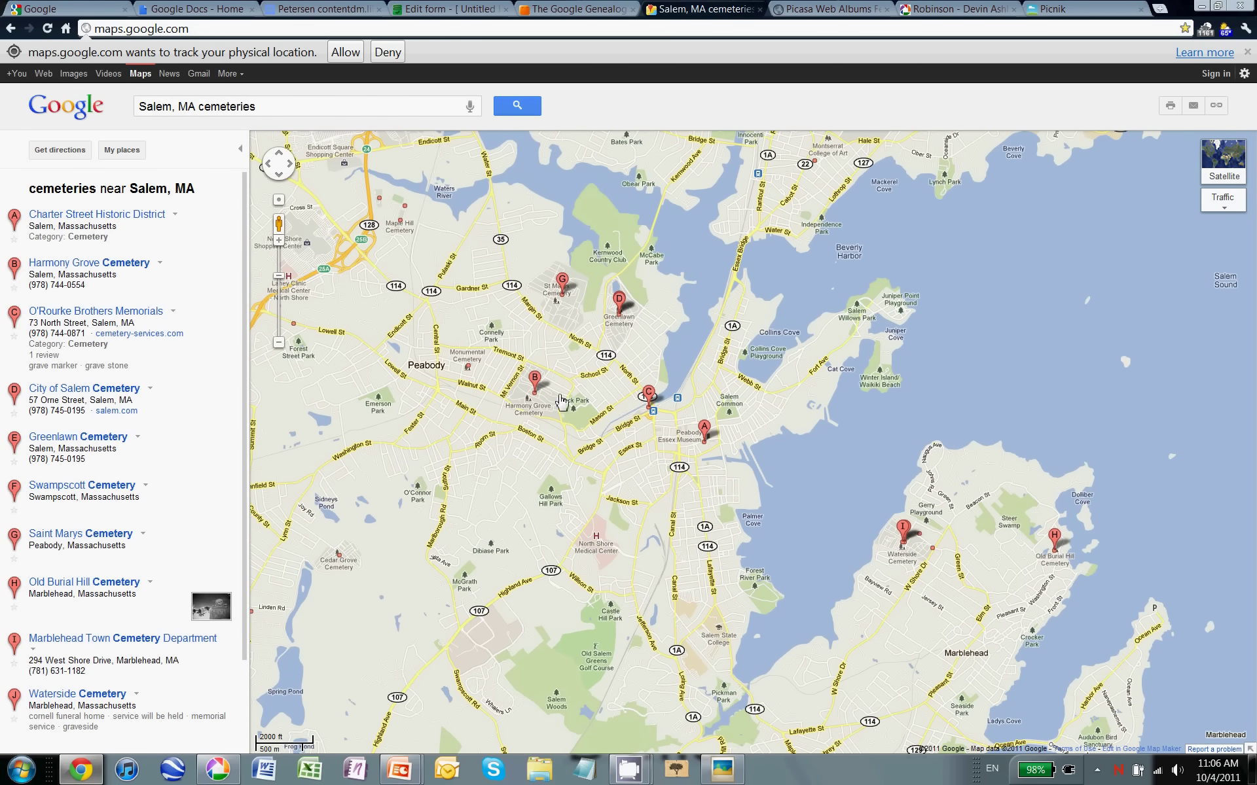
left_click(281, 242)
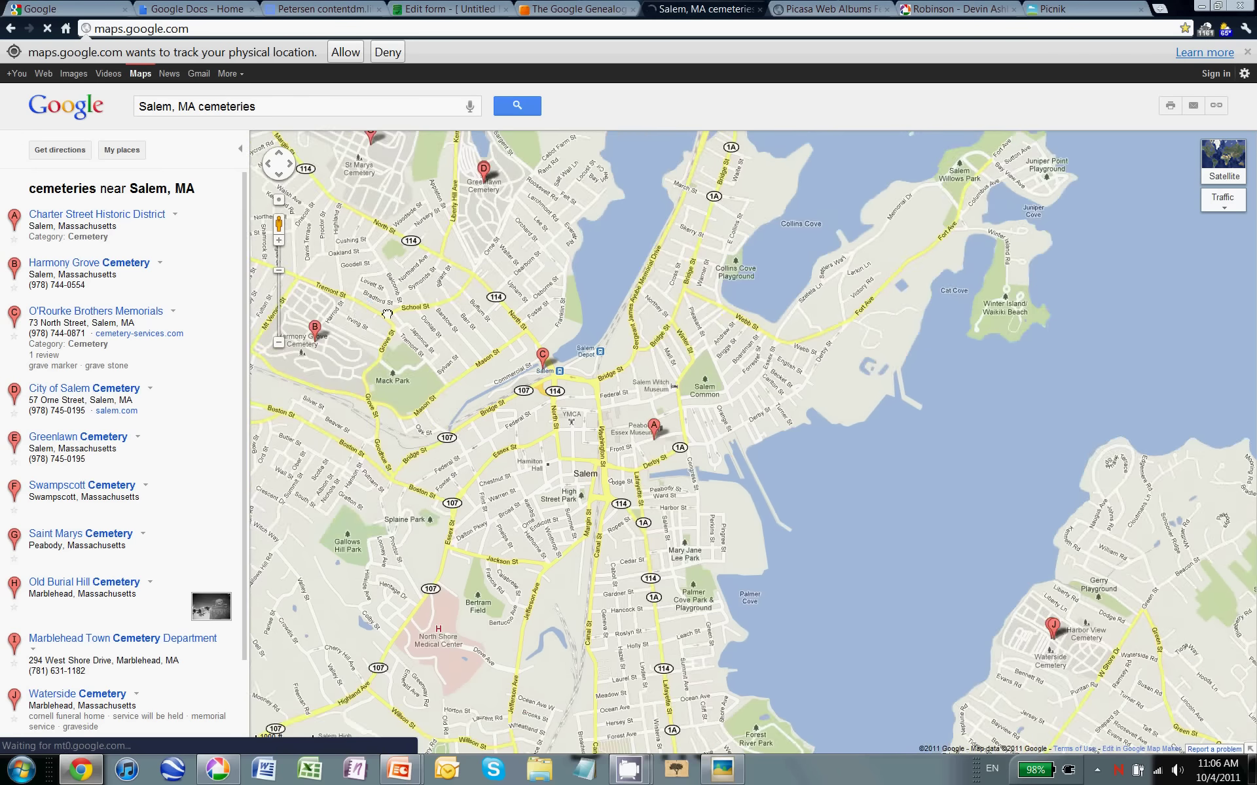
left_click_drag(362, 306, 563, 379)
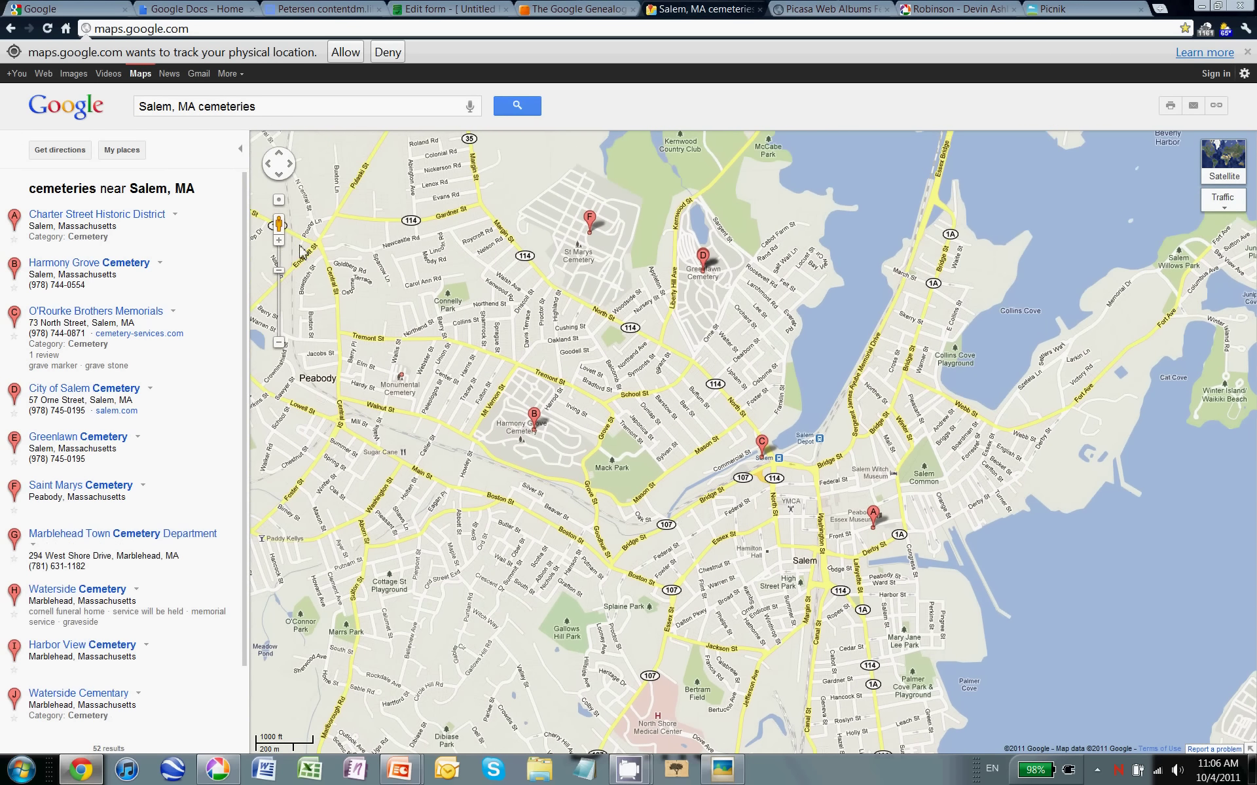
Walk Street View along Mt Vernon St past the cemetery fence.
left_click_drag(279, 224, 486, 372)
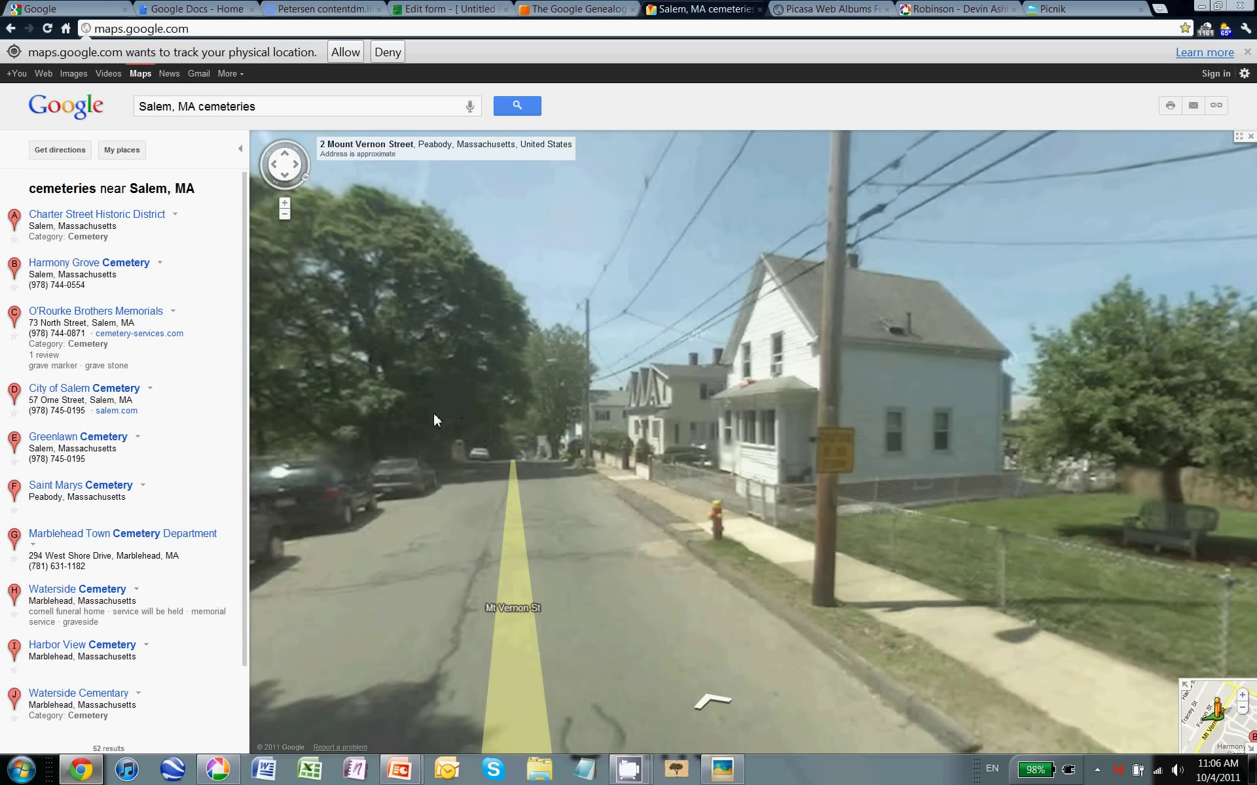
left_click_drag(434, 411, 594, 447)
left_click(594, 447)
left_click(1017, 509)
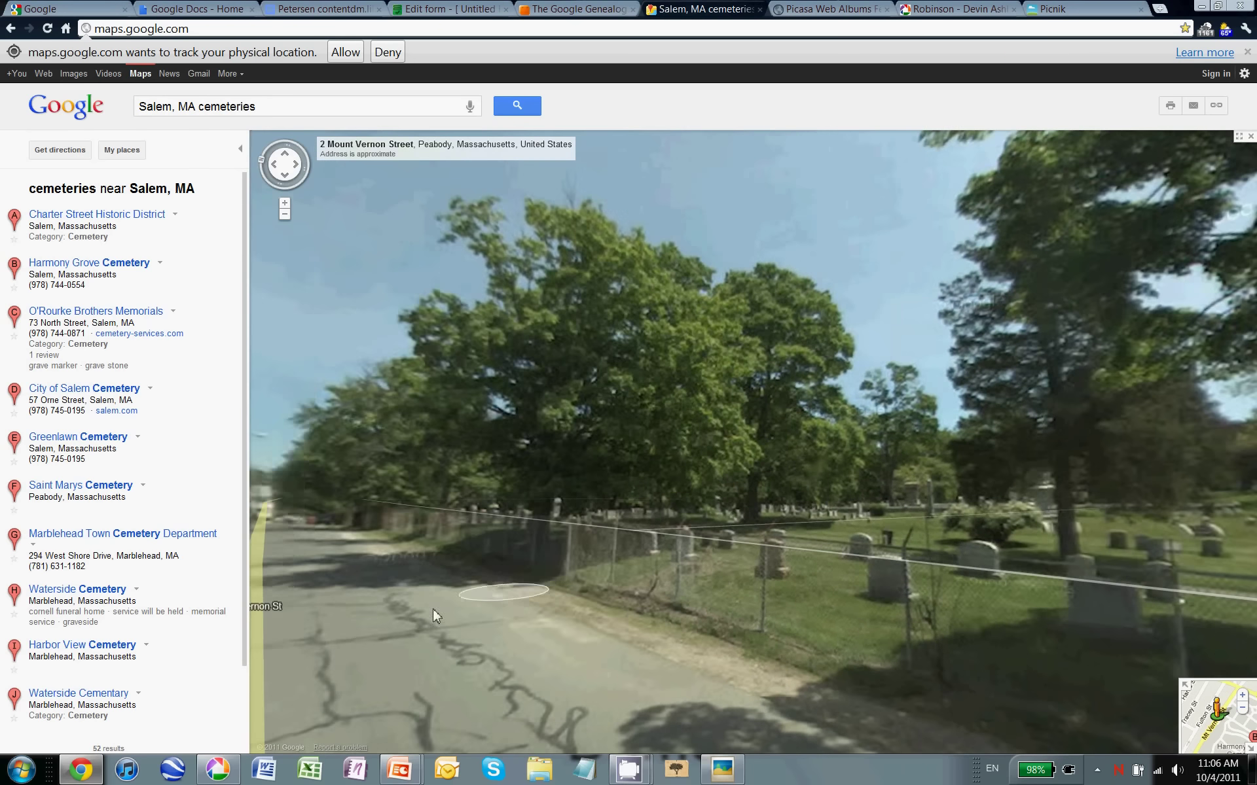
left_click(458, 614)
left_click(365, 602)
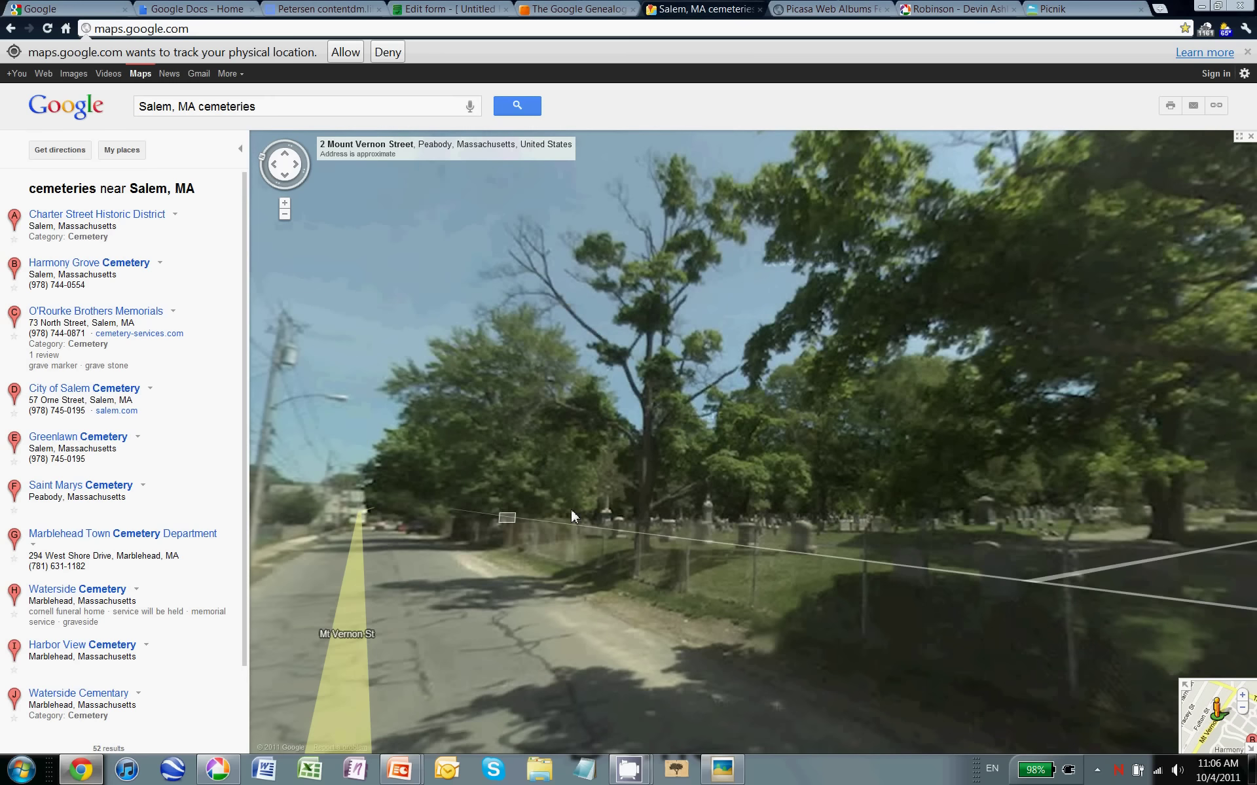
left_click(571, 508)
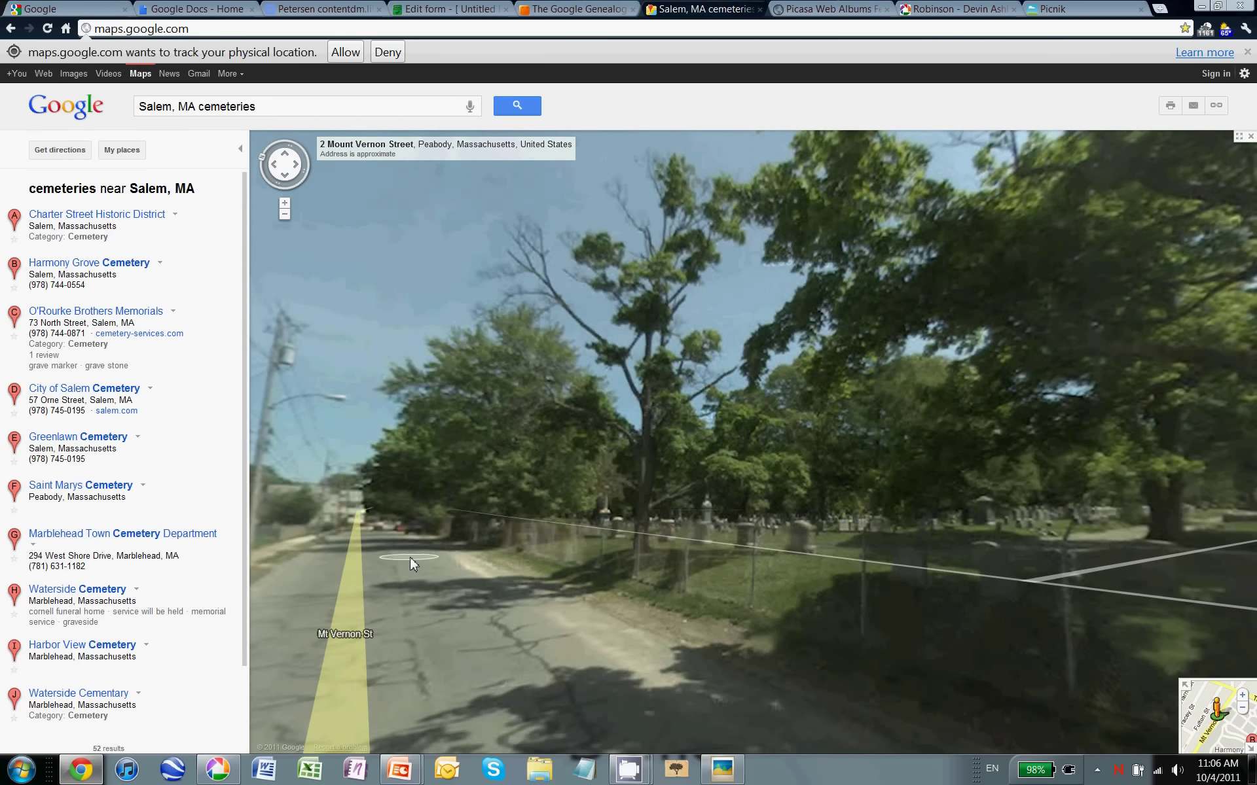
left_click(409, 556)
left_click(521, 497)
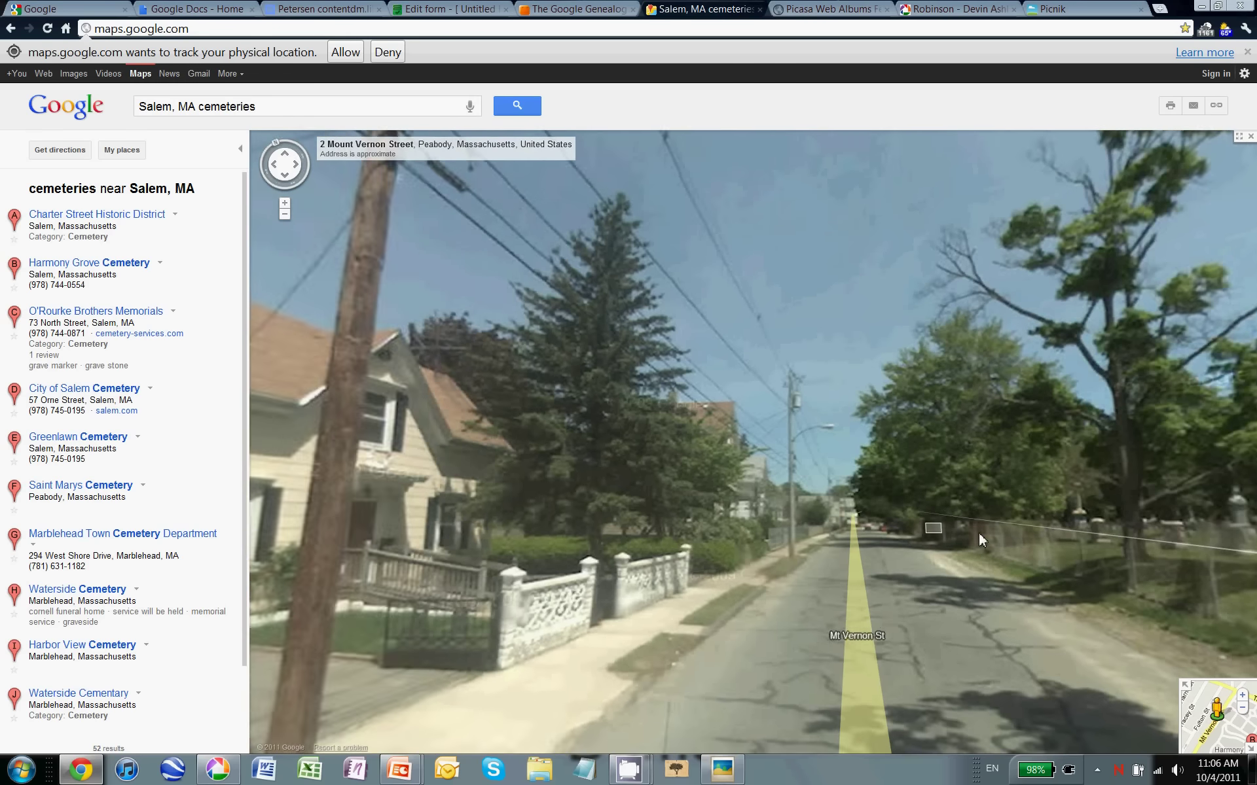
left_click_drag(977, 532, 507, 509)
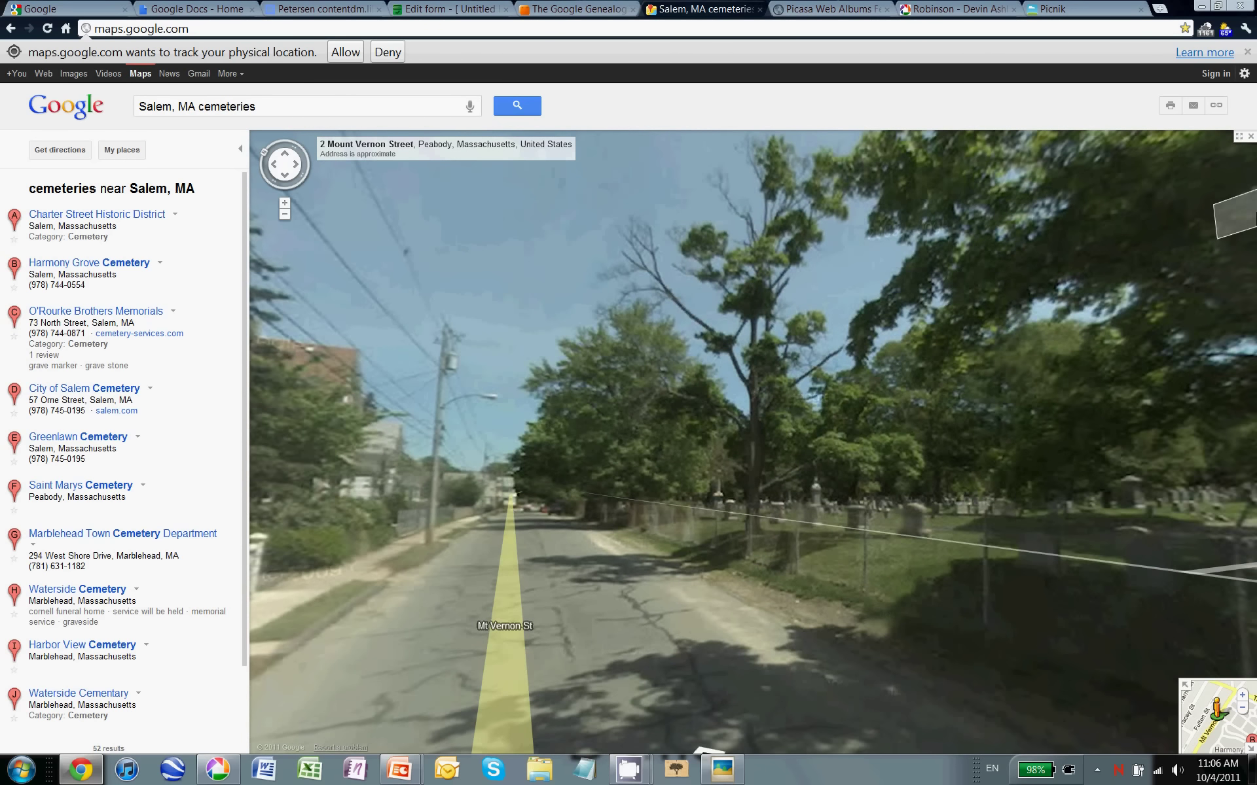
Leave Street View, search for Liverpool, United Kingdom, and zoom out two levels.
left_click(1250, 136)
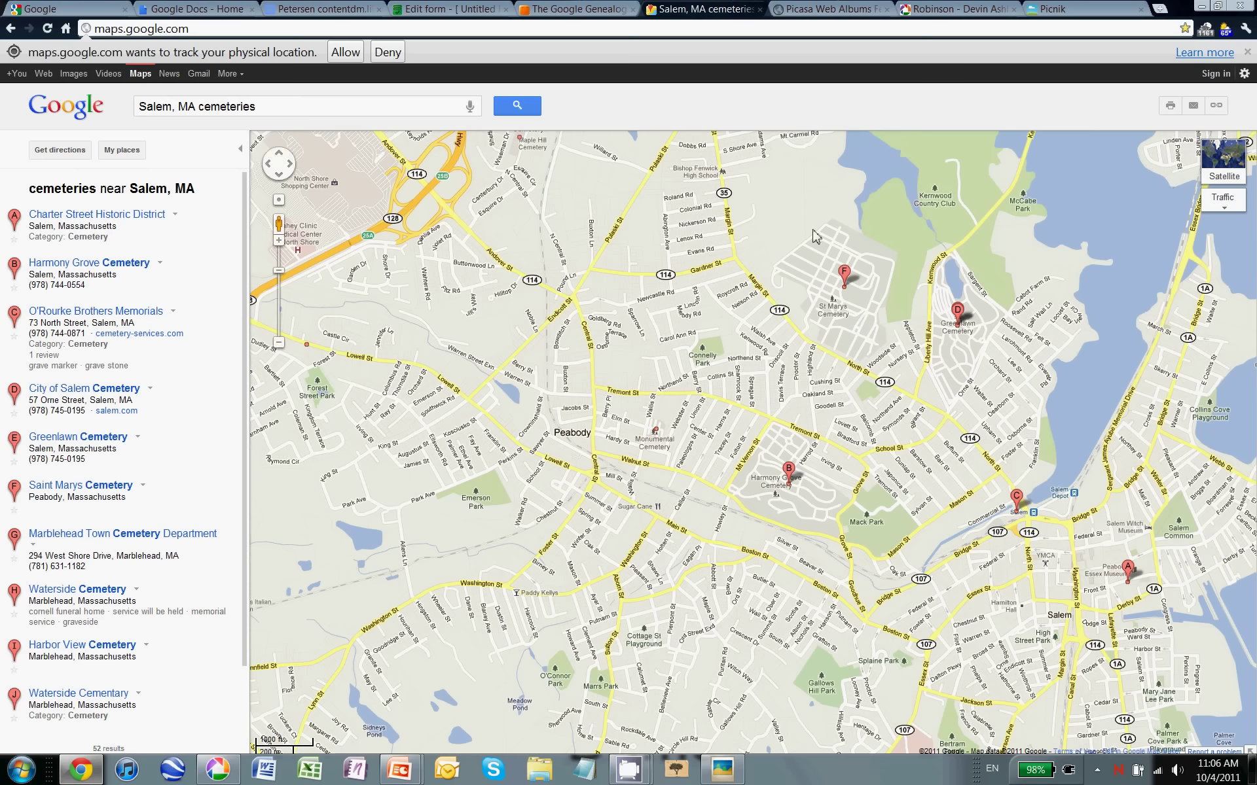
left_click_drag(281, 108, 94, 104)
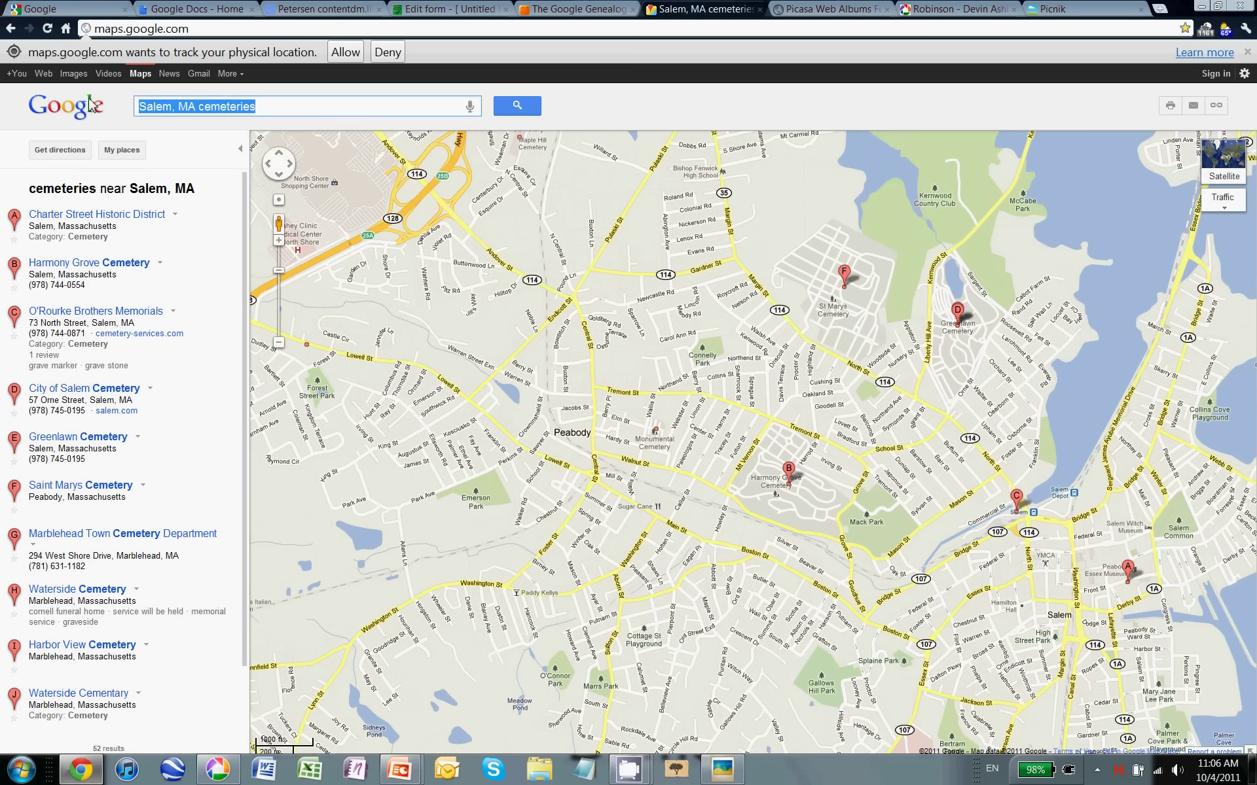
type("liverp")
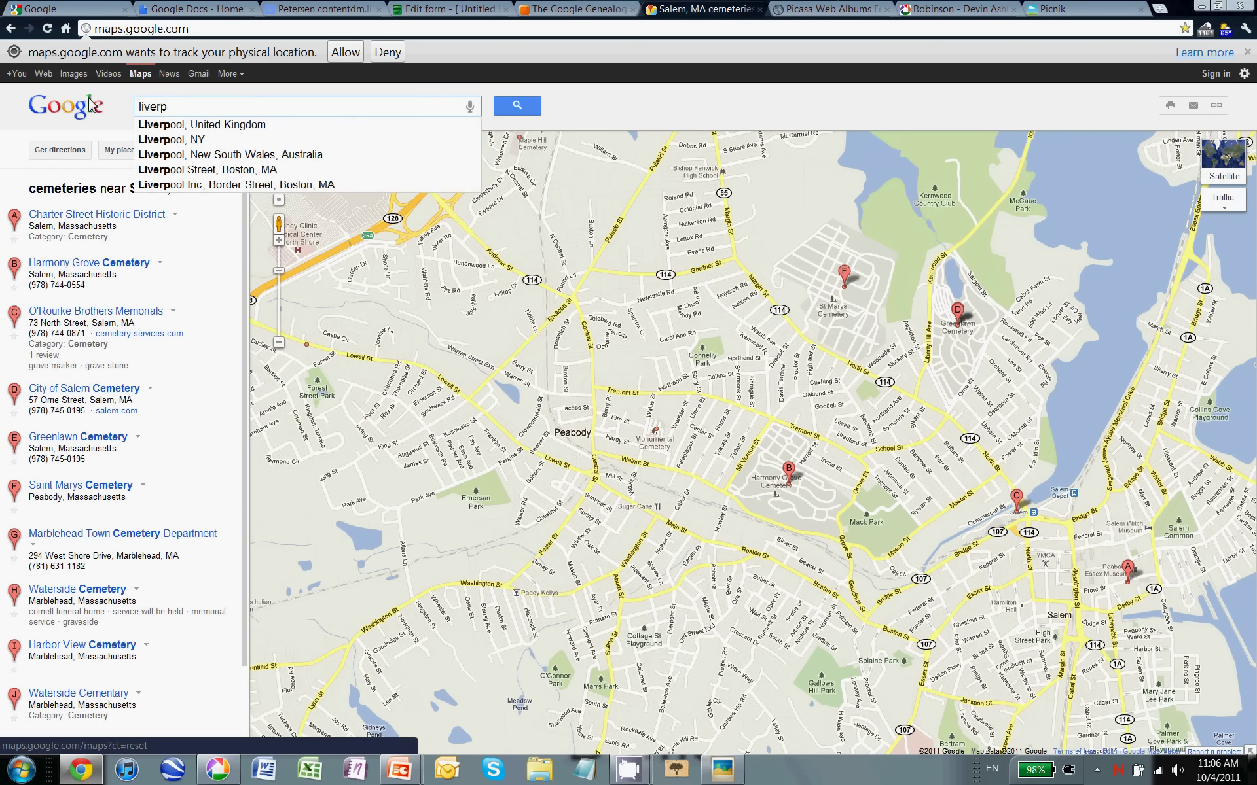
key("Down")
key("Return")
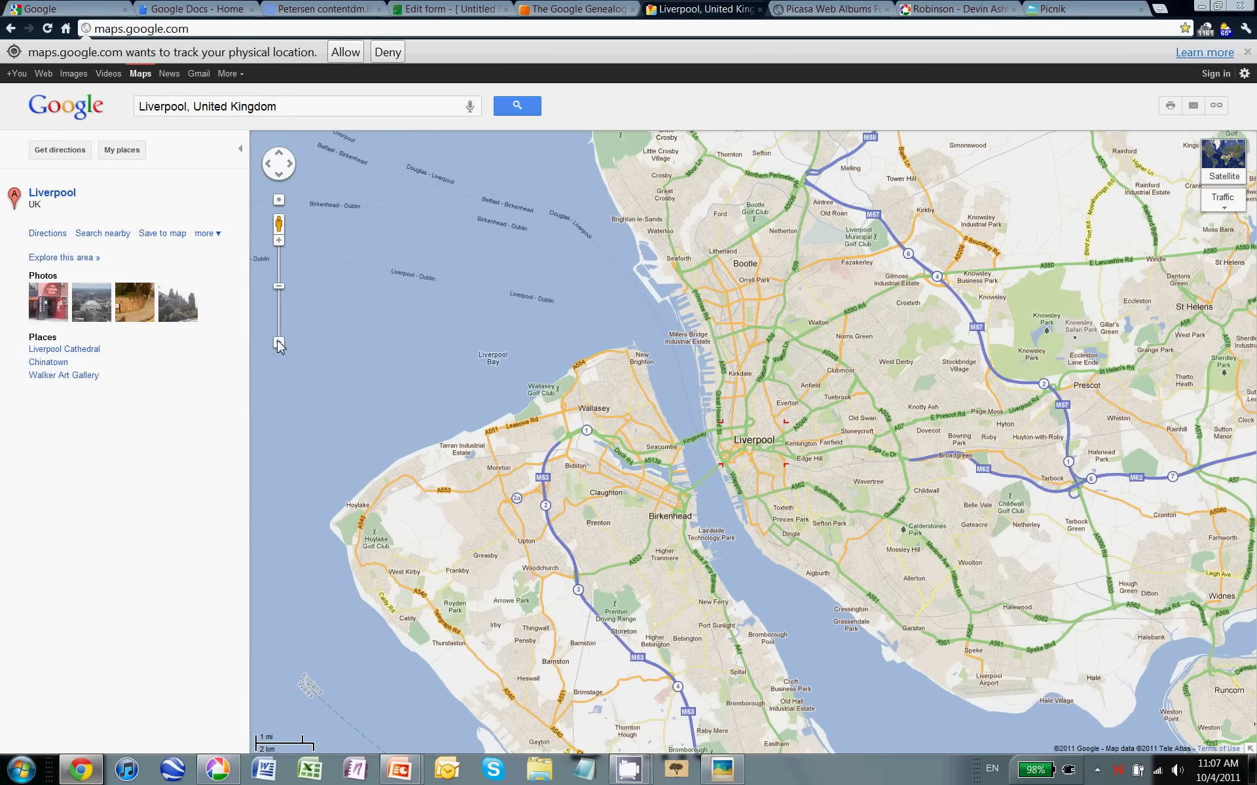
left_click(279, 341)
left_click(279, 342)
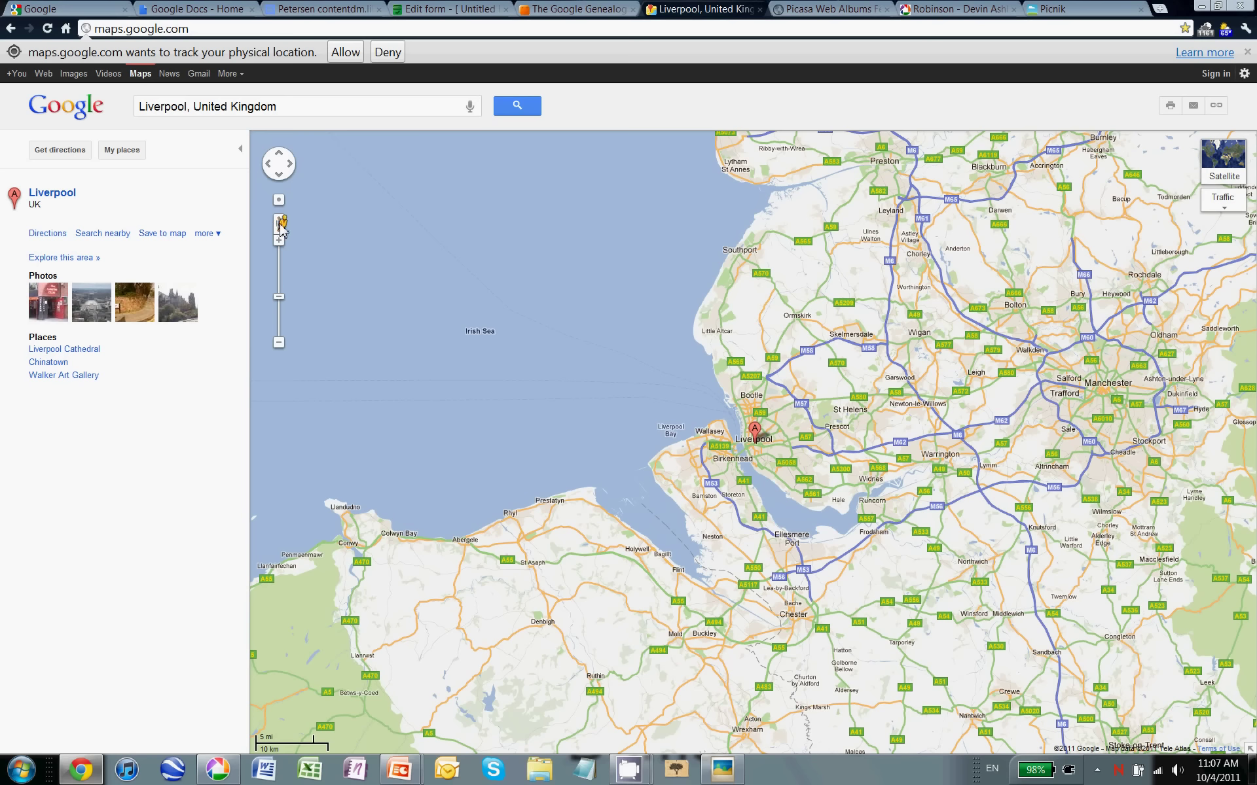
Enter Street View on St Anne St, Liverpool, and walk toward the no-entry junction.
left_click_drag(279, 224, 746, 417)
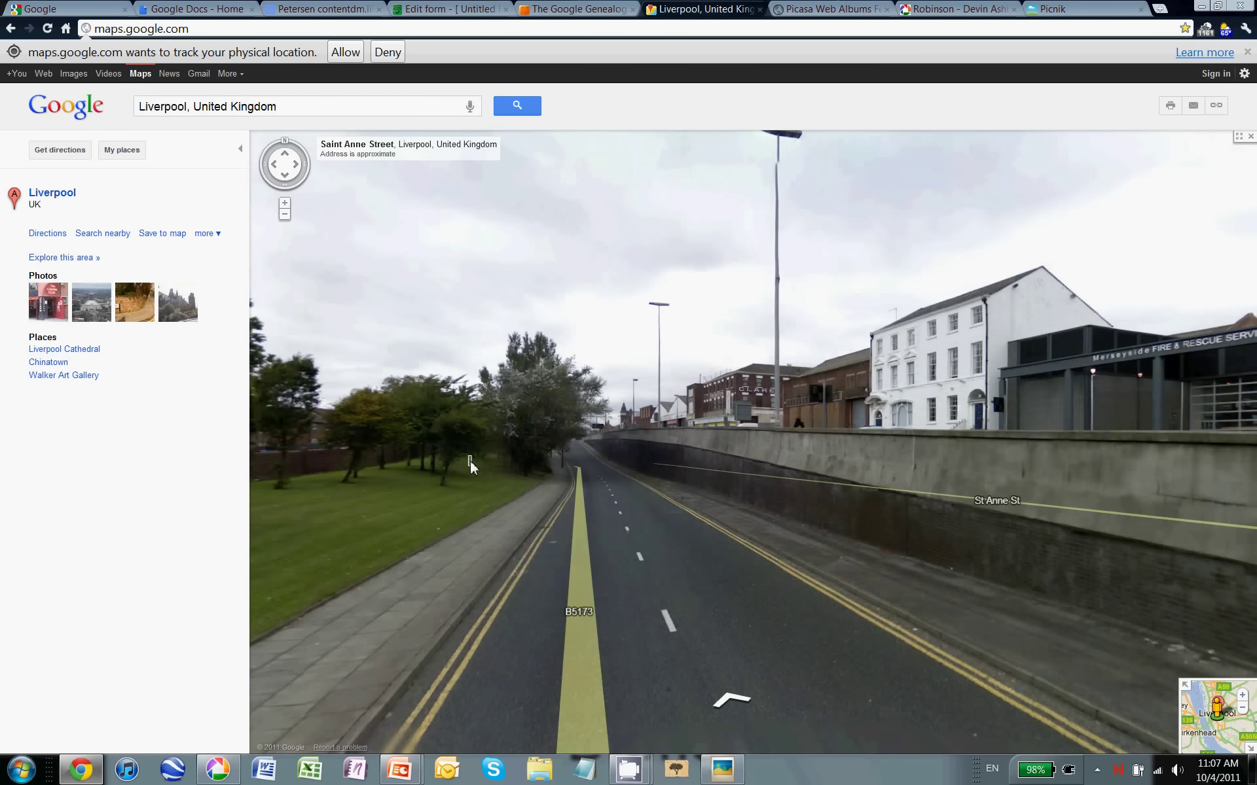
key("Left")
key("Left")
key("Left")
key("Left")
key("Left")
key("Left")
key("Left")
key("Left")
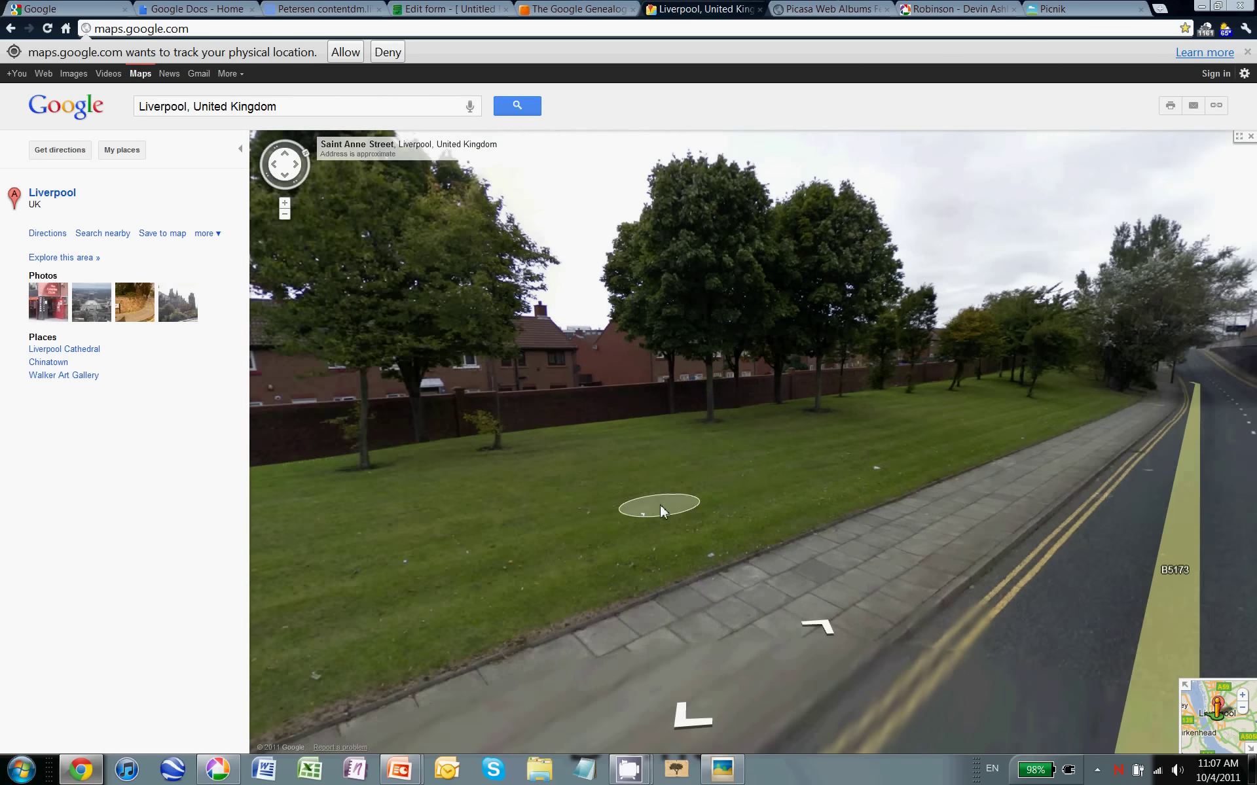
key("Left")
key("Left")
key("Left")
key("Left")
key("Left")
key("Left")
key("Left")
key("Left")
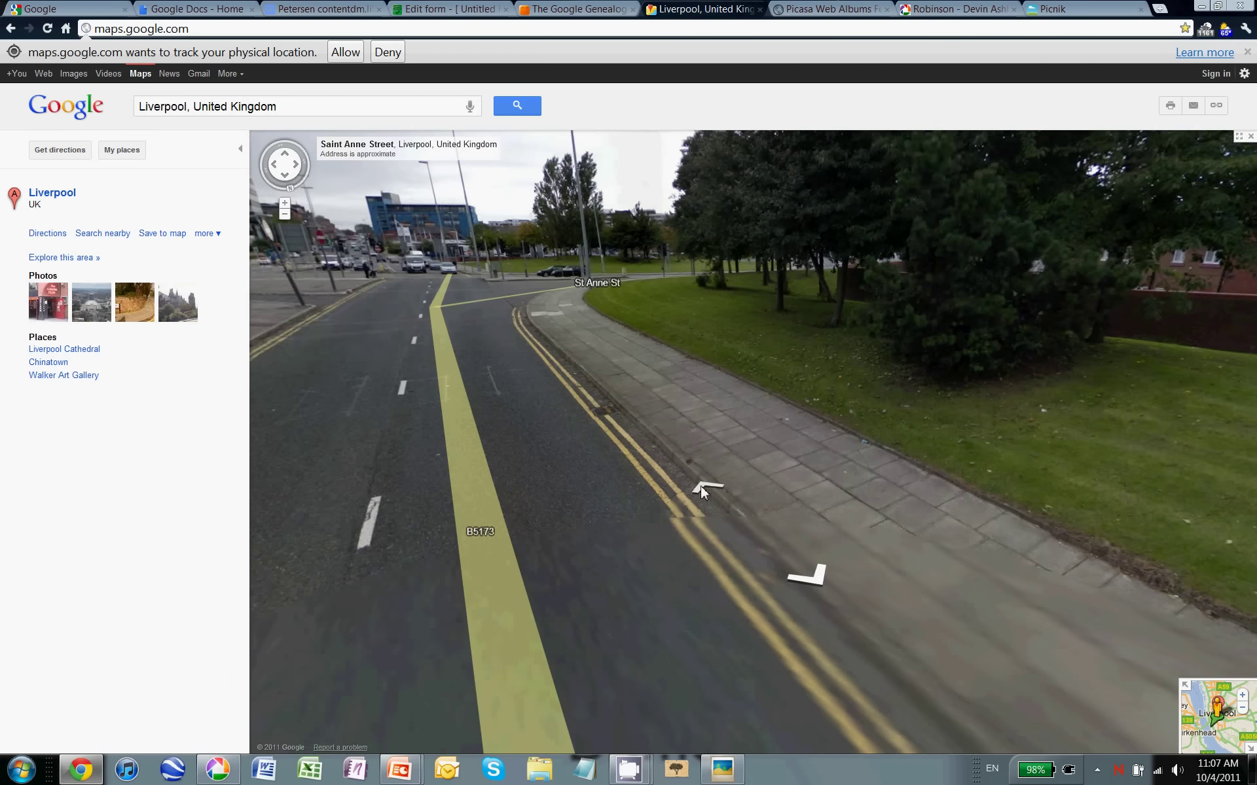
left_click(700, 485)
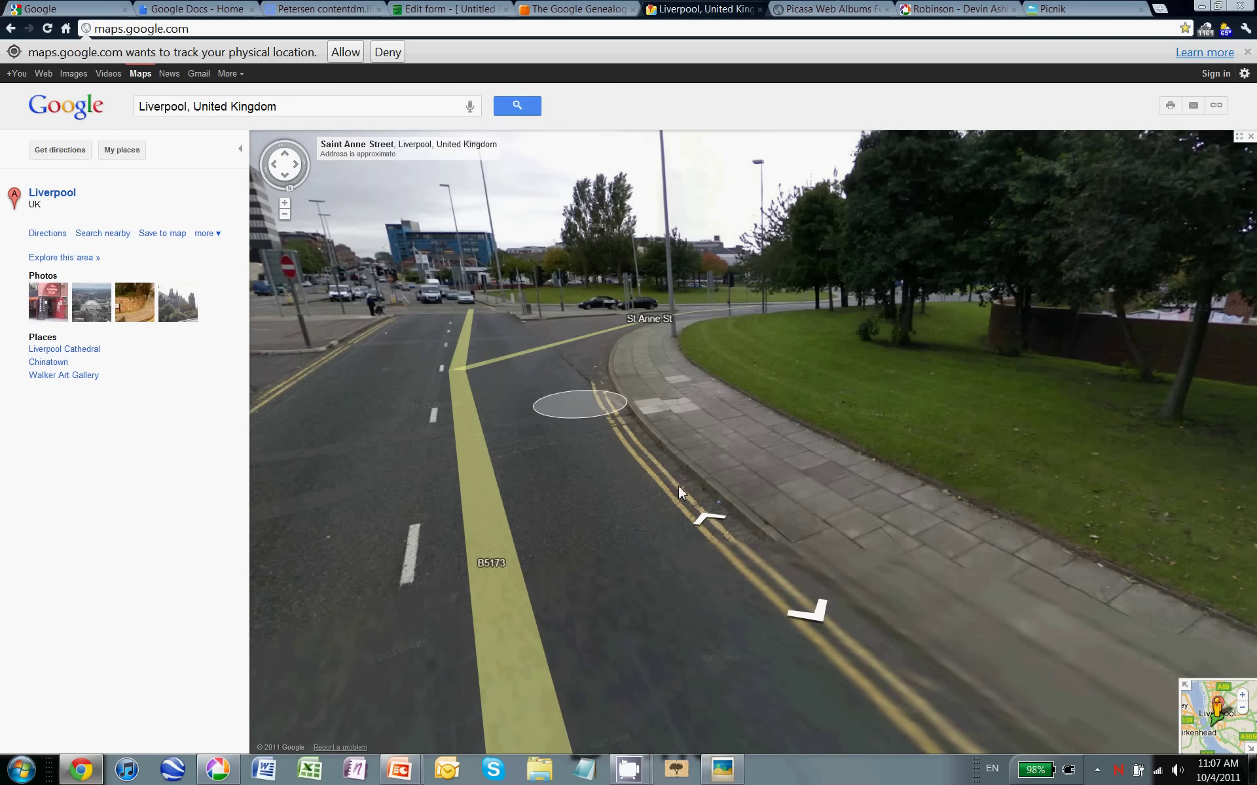
left_click(704, 512)
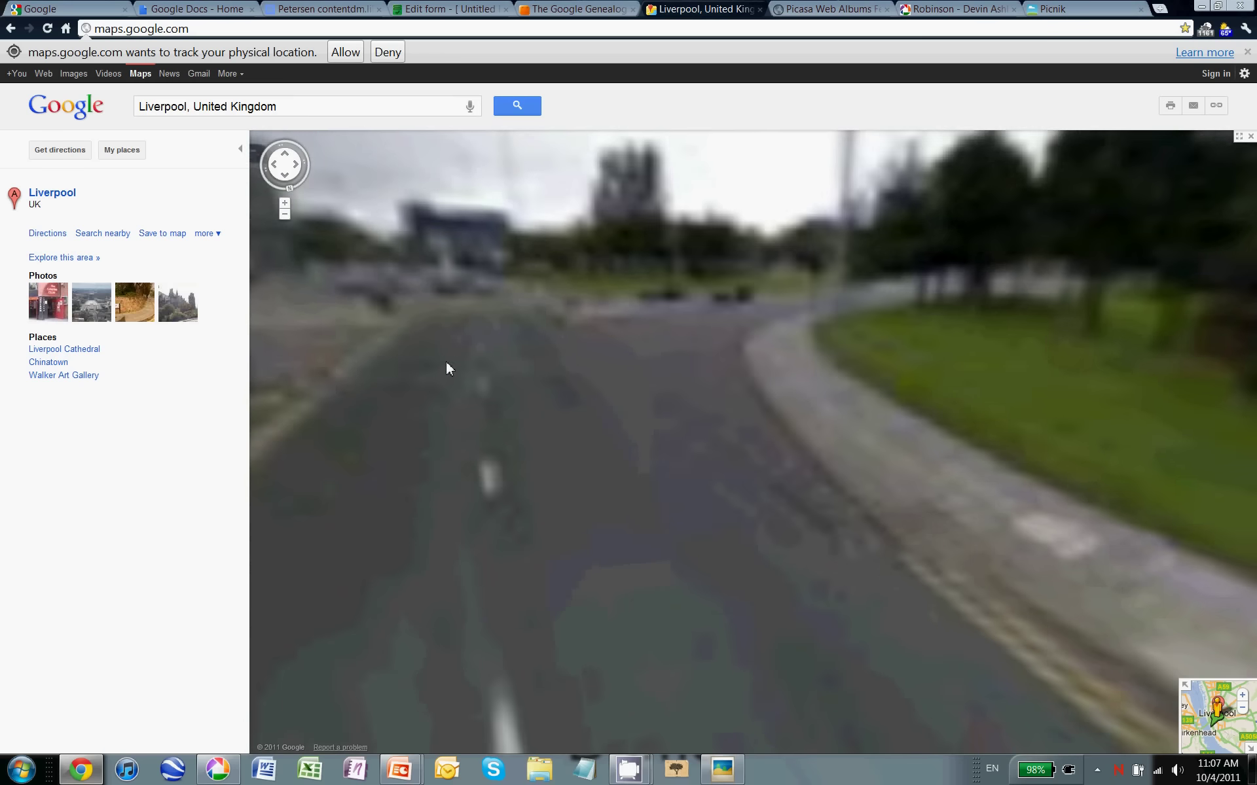
left_click_drag(403, 315, 640, 275)
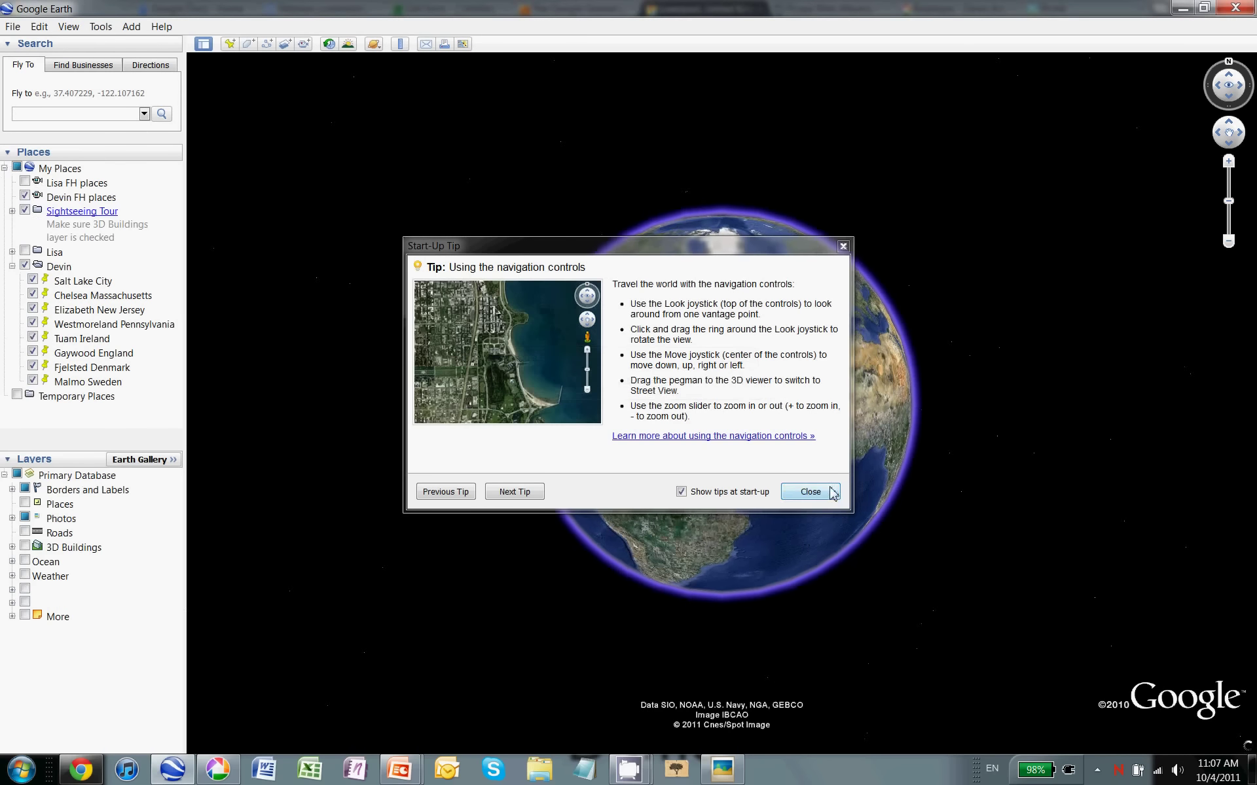
Dismiss the start-up tip and fly to the Fjelsted Denmark placemark.
left_click(811, 491)
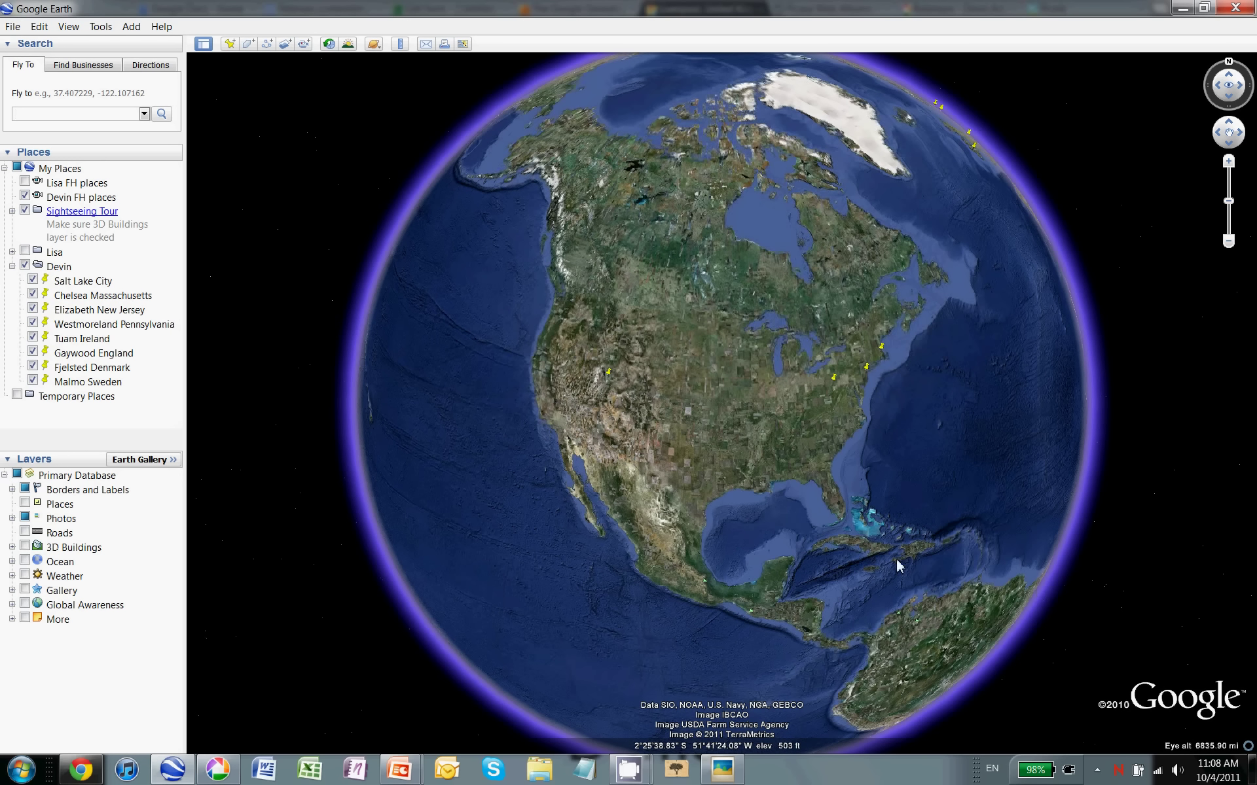
double_click(98, 367)
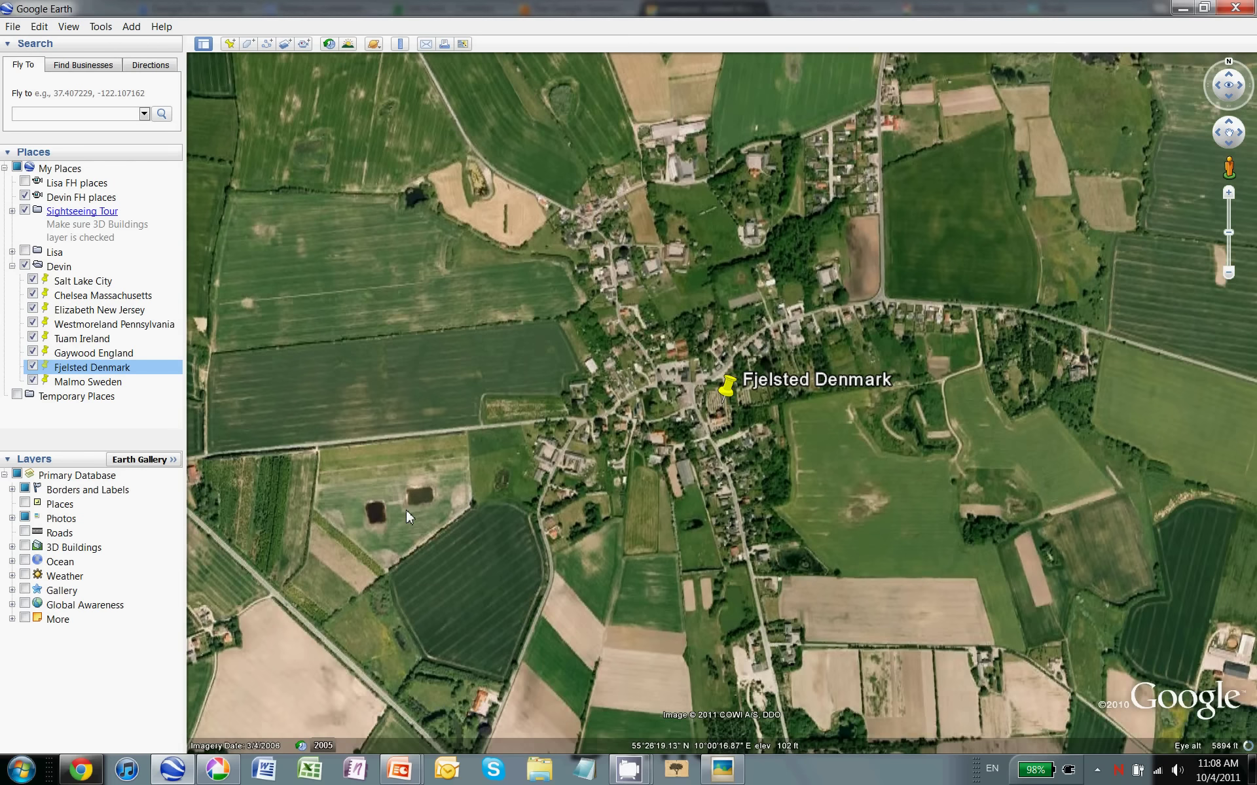
Play the family-history places tour, then fly to the Malmo Sweden pin and tilt and rotate the view.
left_click(55, 198)
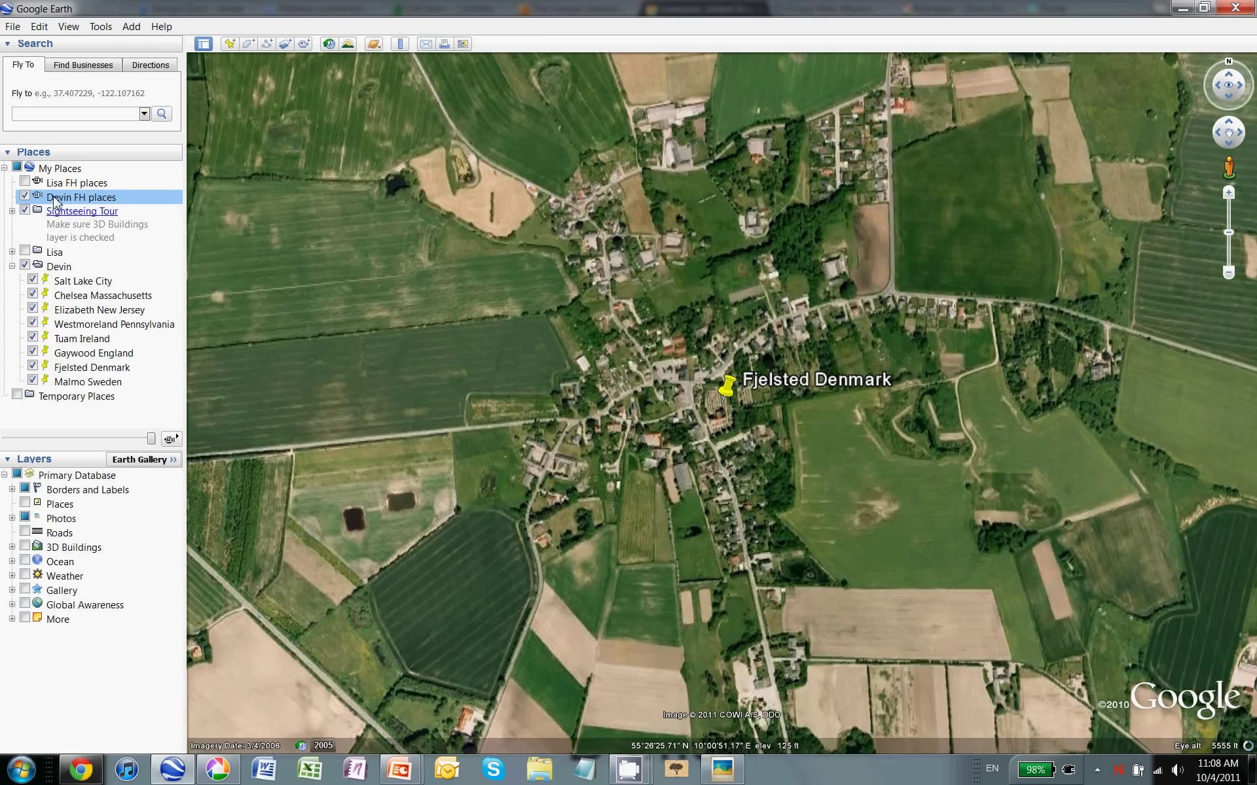
double_click(55, 199)
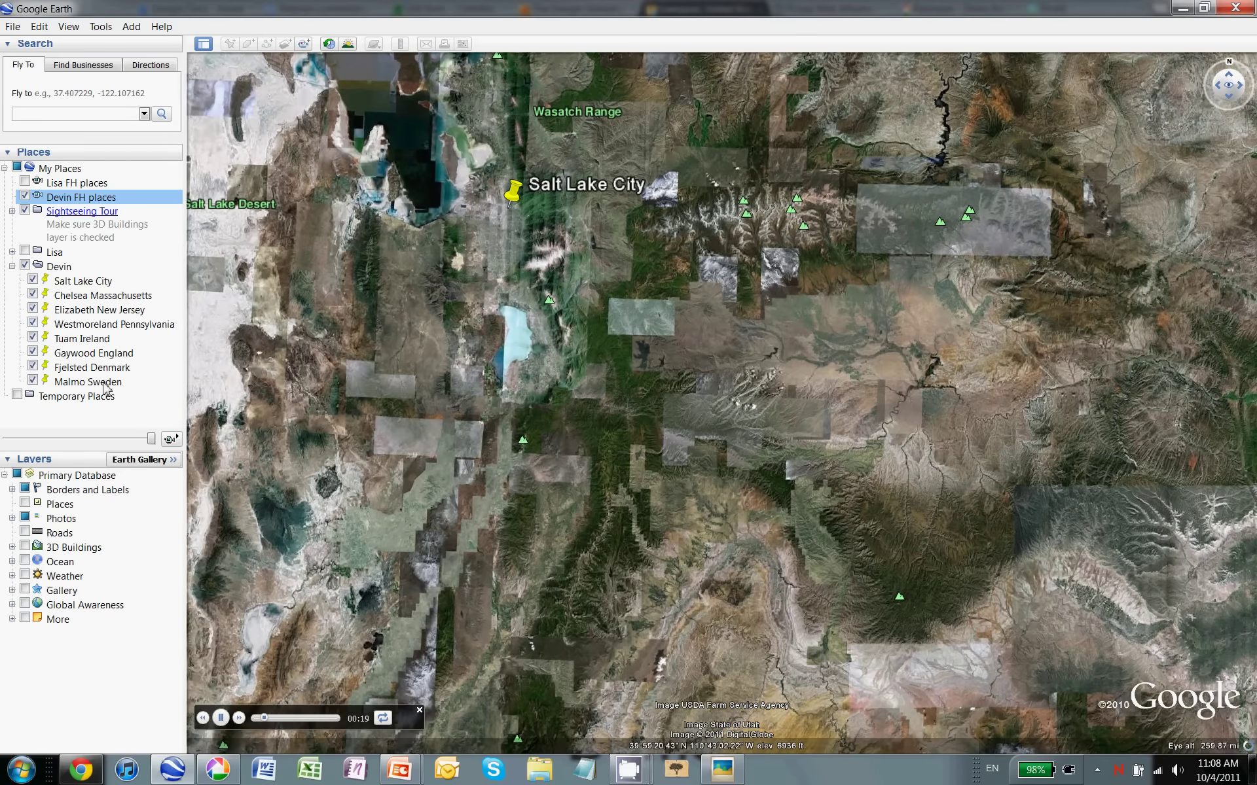
double_click(109, 382)
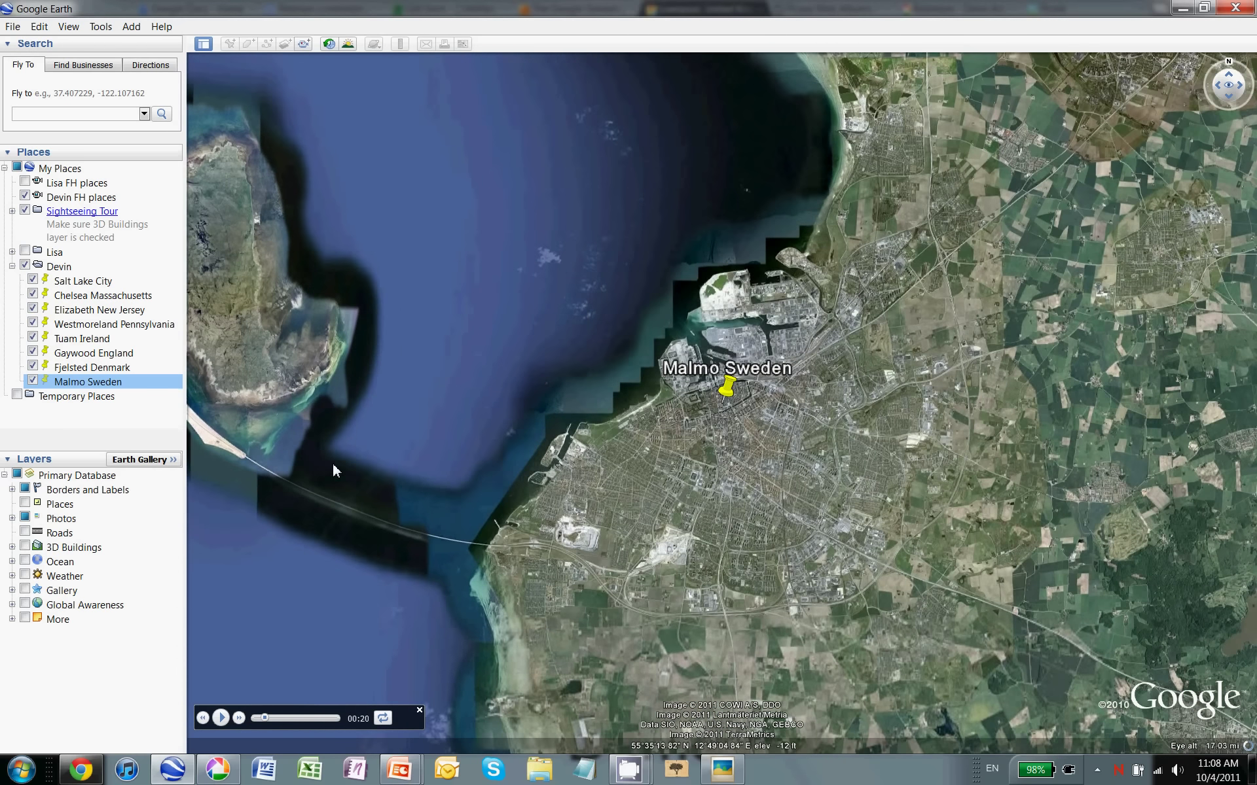
left_click(1229, 103)
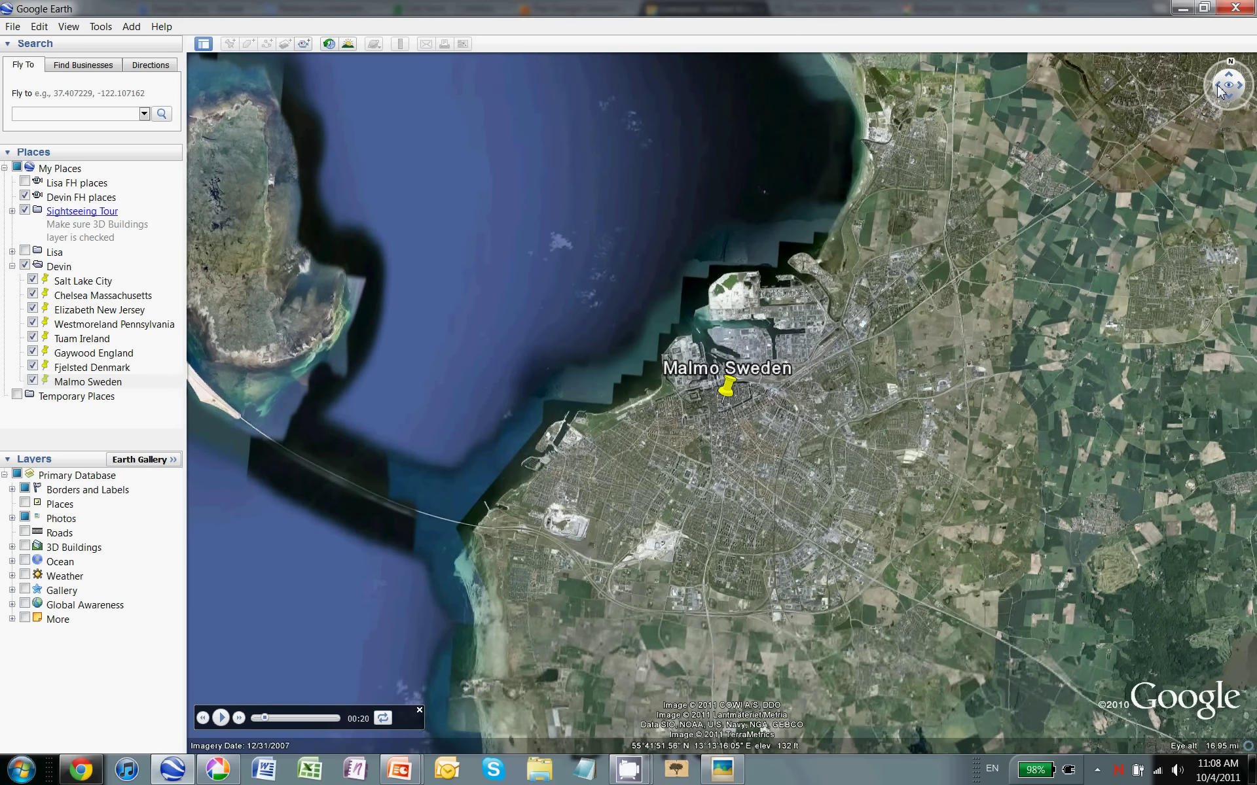
left_click(1218, 90)
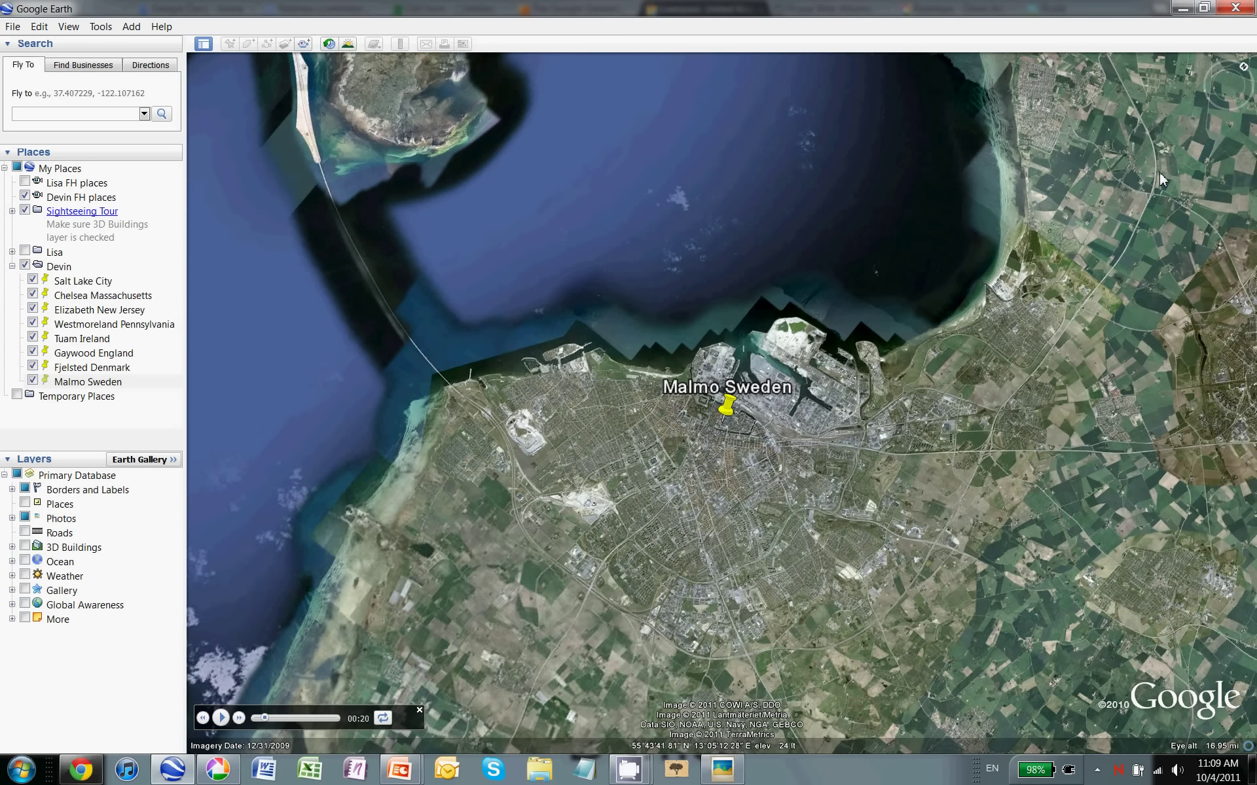
Switch from Google Earth back to Chrome's Saint Anne Street, Liverpool Street View with Alt+Tab.
key("alt+Tab")
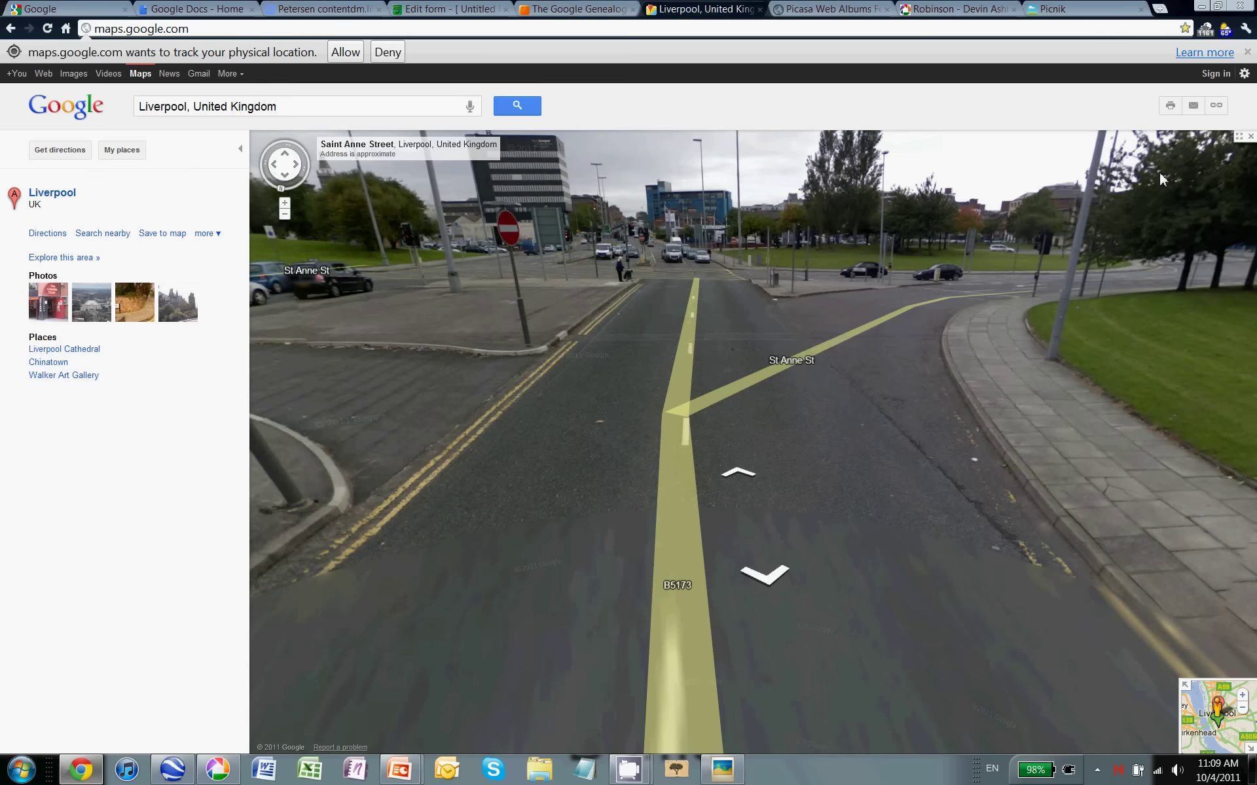